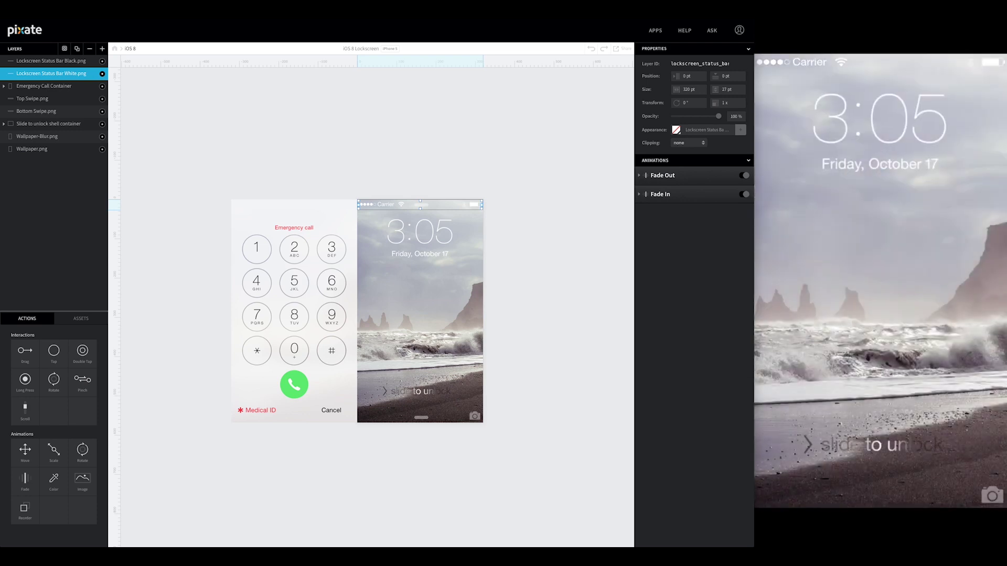
Add a new layer stretched to fill the lock screen, named Medical ID Container
{"action": "key", "text": "Escape"}
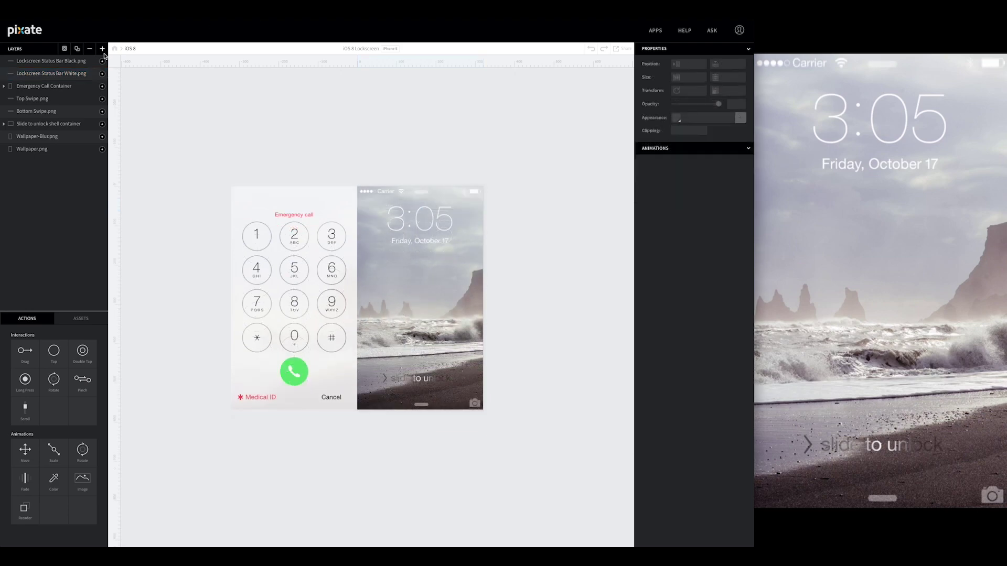
{"action": "left_click", "coordinate": [102, 49]}
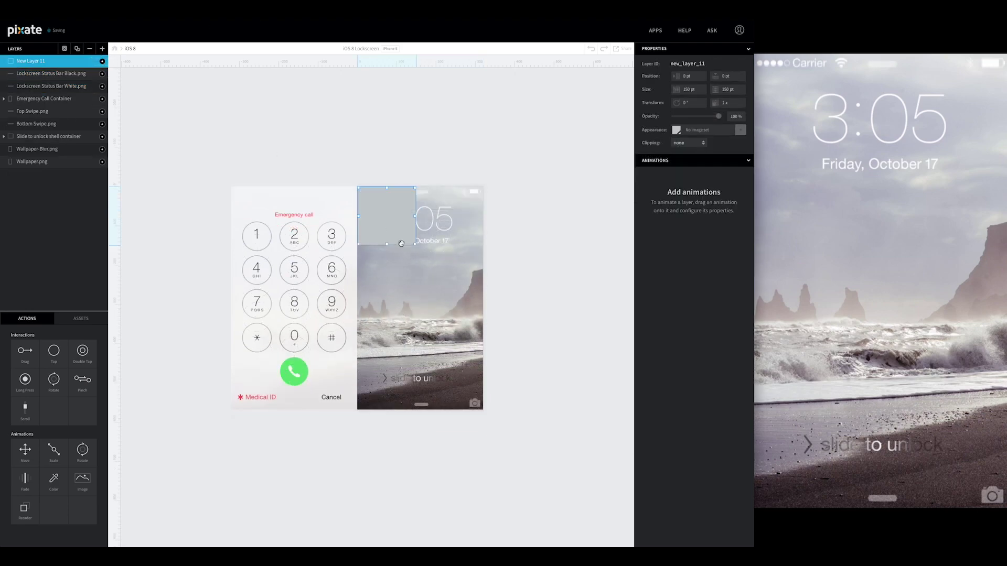
{"action": "left_click_drag", "start_coordinate": [415, 246], "coordinate": [482, 409]}
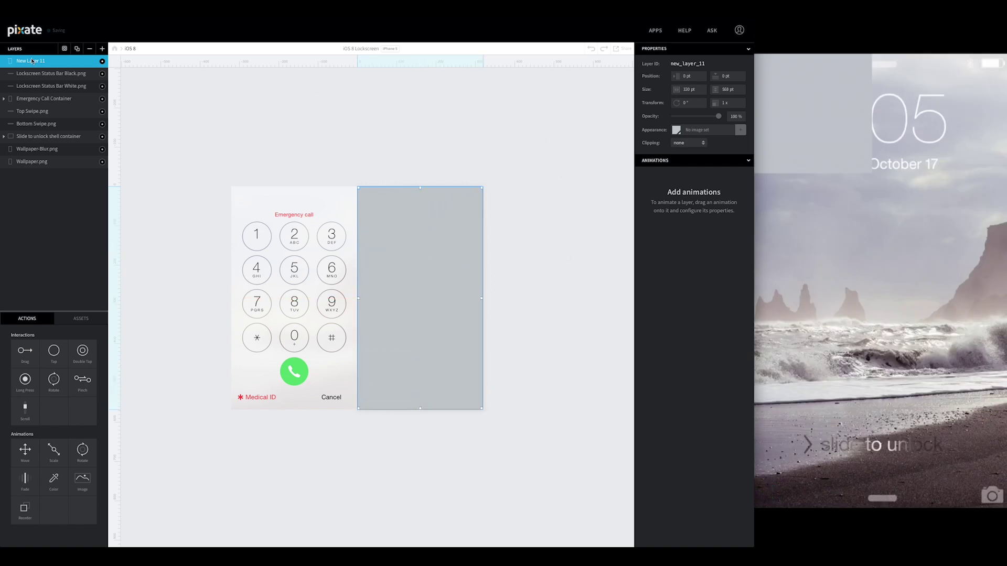
{"action": "double_click", "coordinate": [36, 63]}
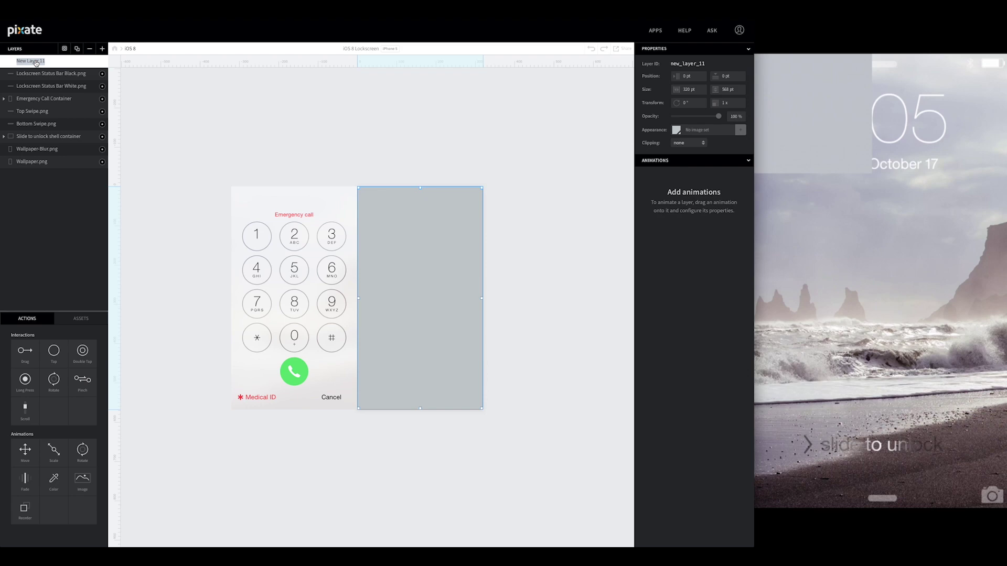
{"action": "type", "text": "Medical ID Container"}
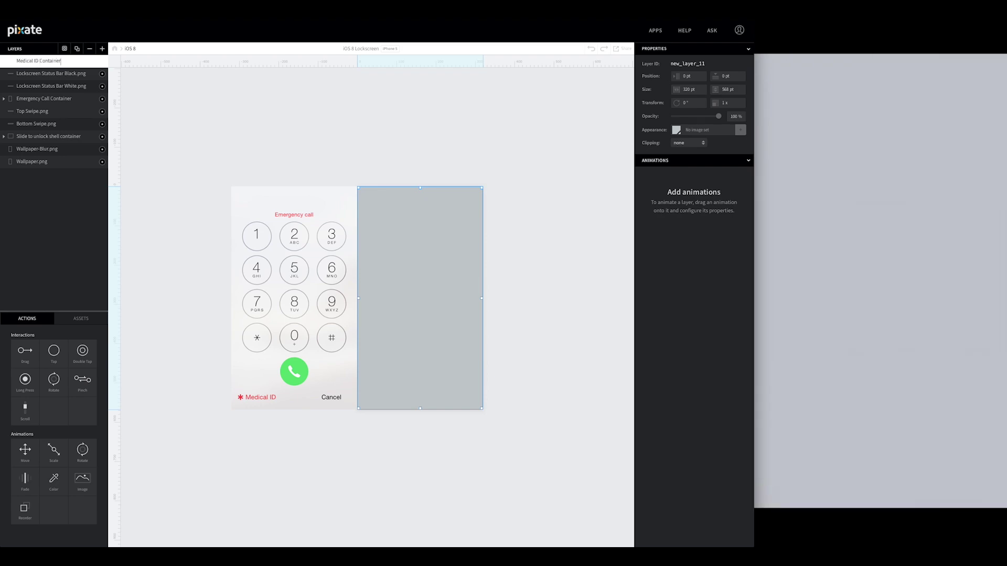
{"action": "key", "text": "Return"}
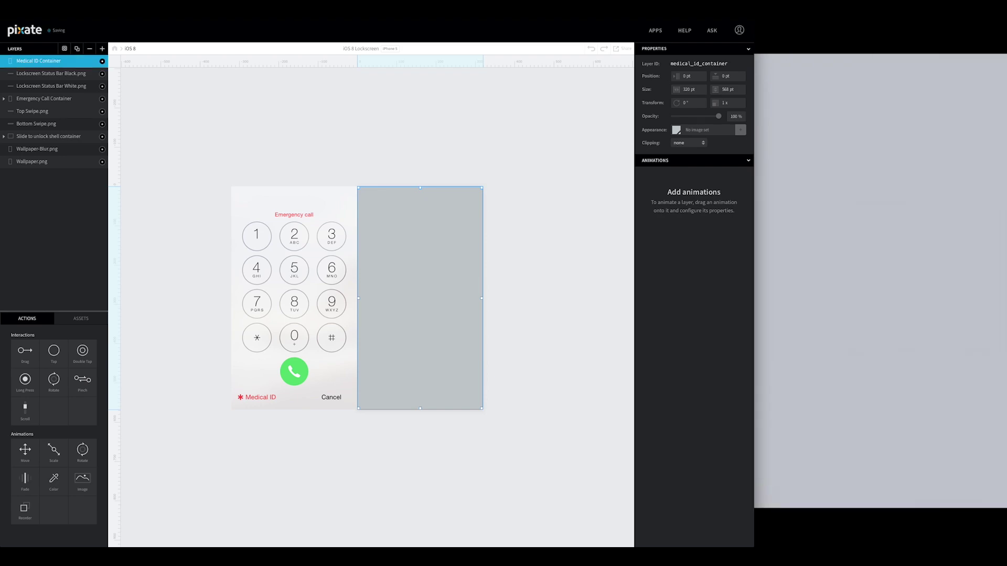
Make Medical ID Container's fill transparent and move it below the status bar layers
{"action": "left_click", "coordinate": [676, 129]}
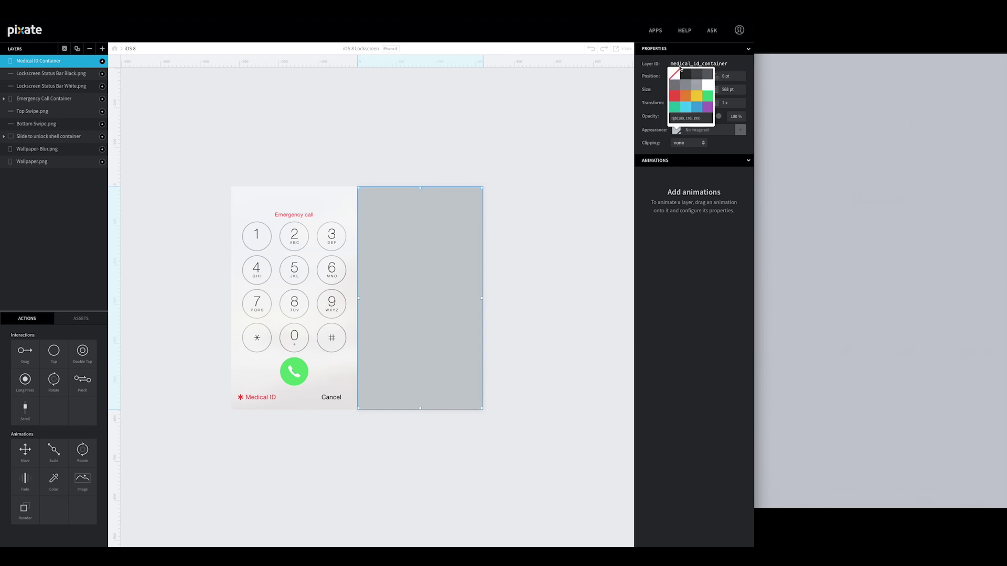
{"action": "left_click", "coordinate": [680, 70]}
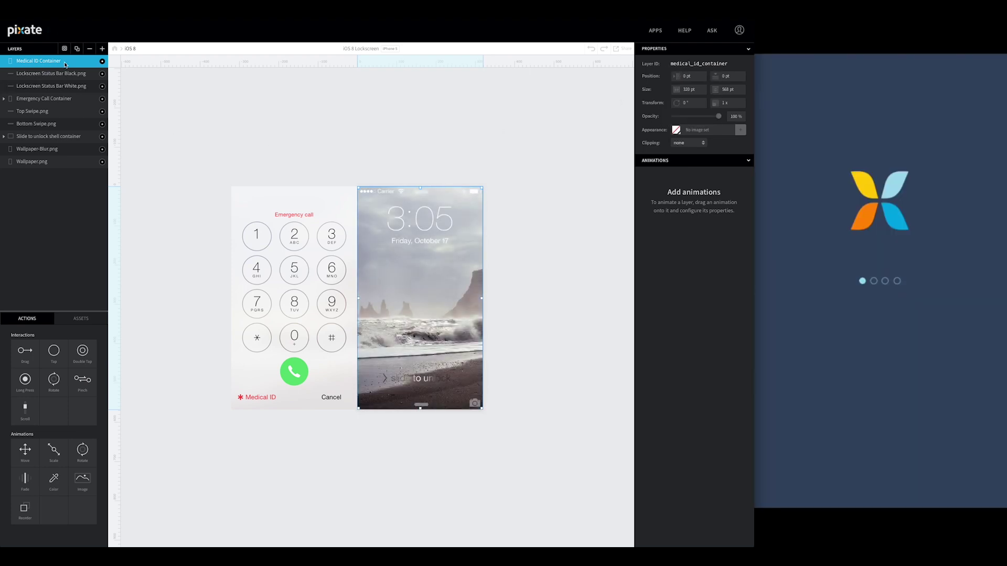
{"action": "left_click_drag", "start_coordinate": [64, 62], "coordinate": [58, 87]}
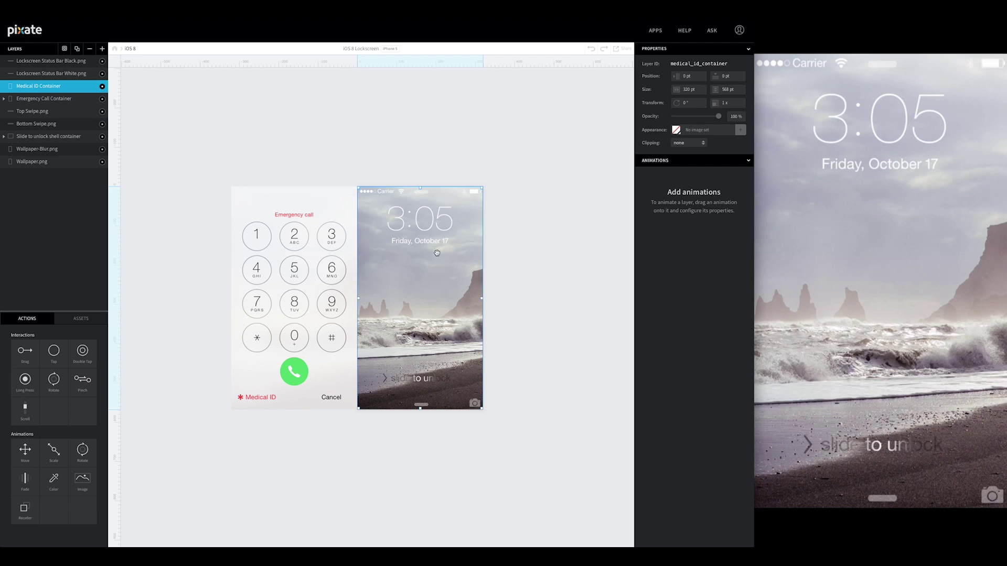
{"action": "left_click", "coordinate": [437, 253]}
{"action": "scroll", "coordinate": [448, 330], "scroll_direction": "right", "scroll_amount": 1}
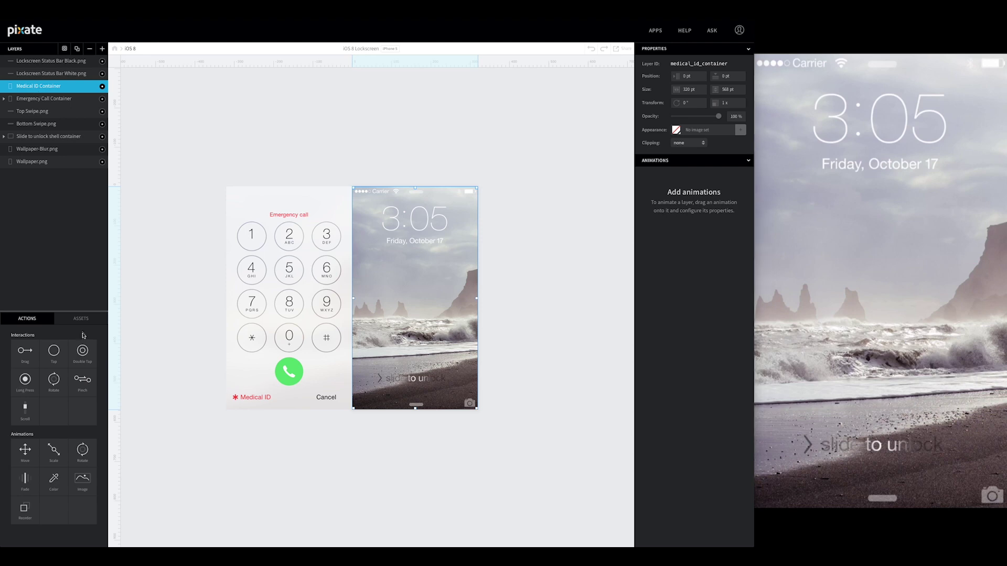
Drop the MID-Header.png image onto the lock screen and nest it inside Medical ID Container
{"action": "left_click", "coordinate": [81, 318]}
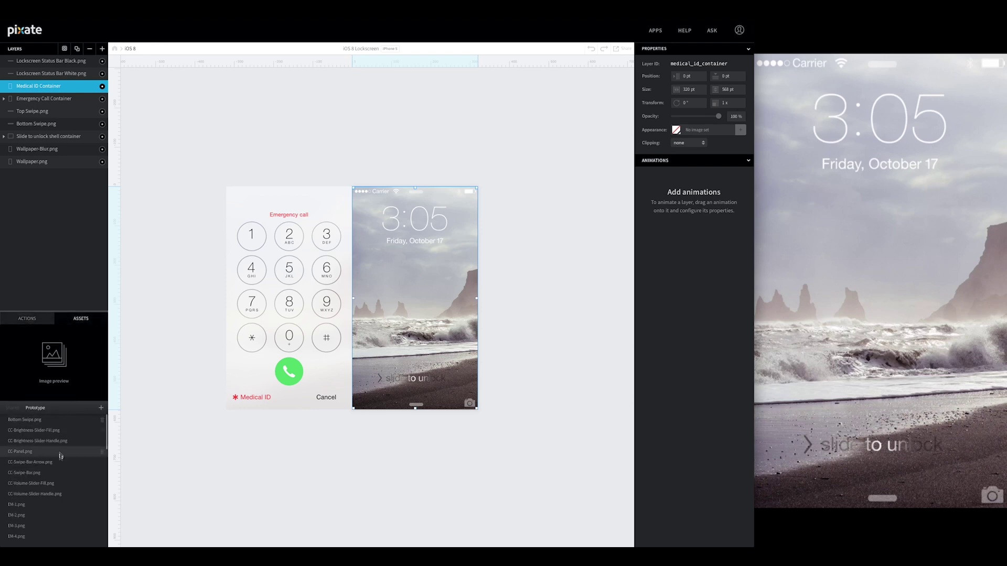
{"action": "scroll", "coordinate": [61, 456], "scroll_direction": "down", "scroll_amount": 10}
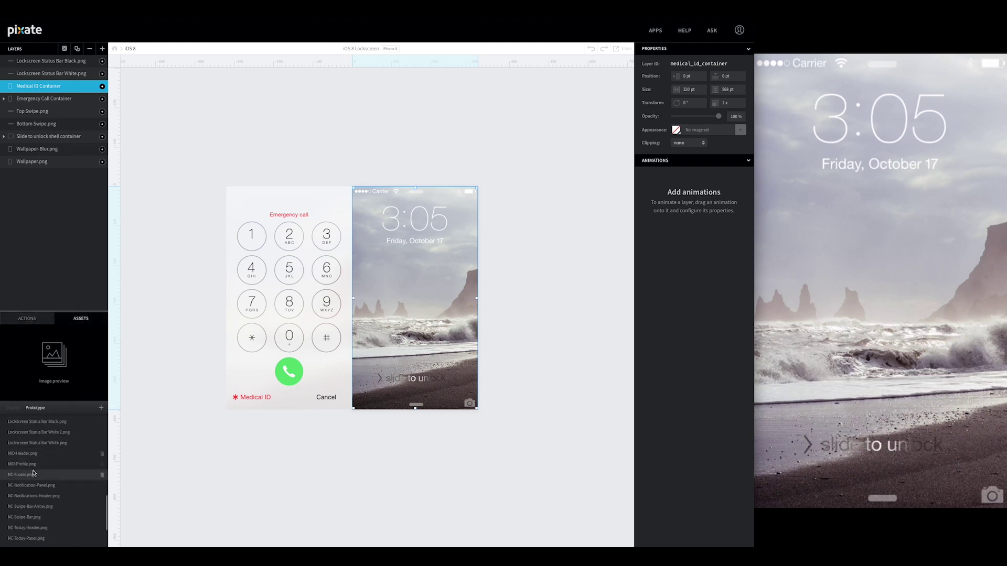
{"action": "left_click", "coordinate": [22, 463]}
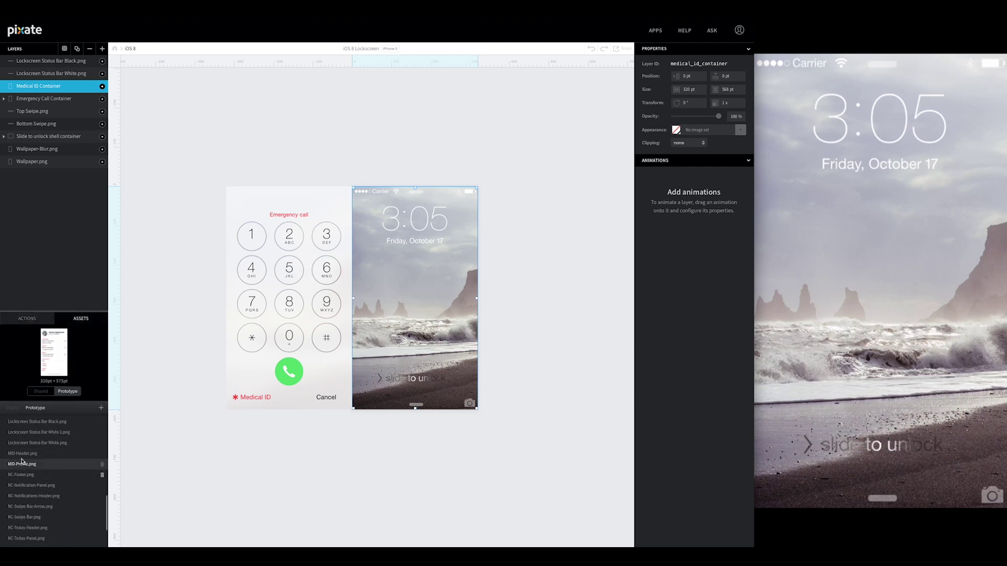
{"action": "left_click", "coordinate": [22, 453]}
{"action": "left_click_drag", "start_coordinate": [22, 453], "coordinate": [415, 200]}
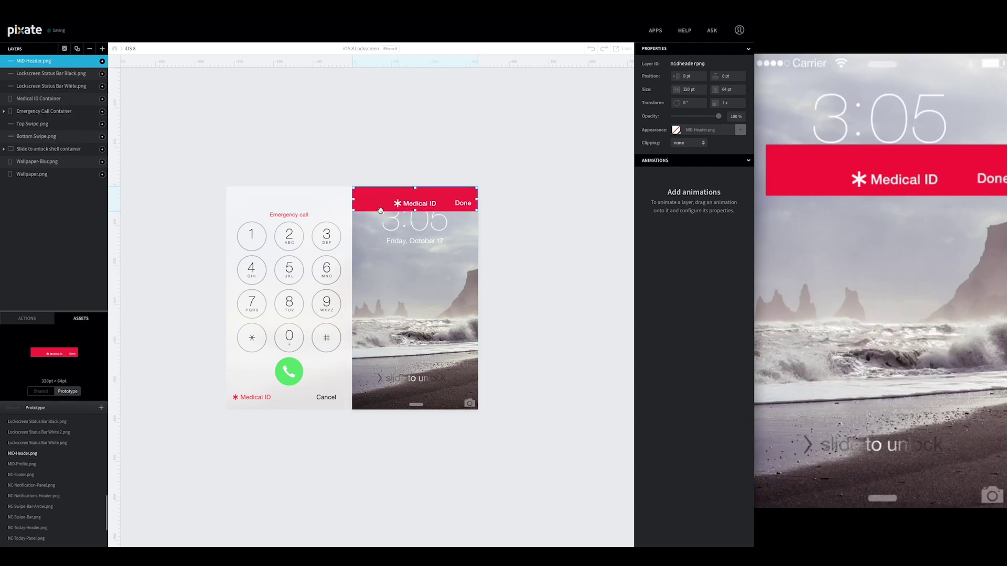
{"action": "left_click_drag", "start_coordinate": [53, 61], "coordinate": [54, 99]}
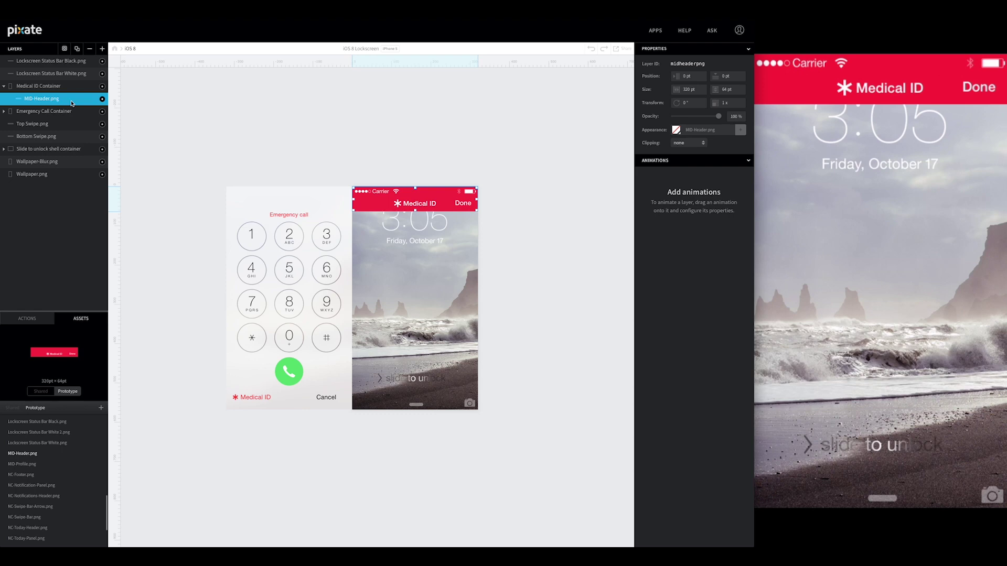
Add a small transparent box positioned over the header's Done text
{"action": "left_click", "coordinate": [435, 155]}
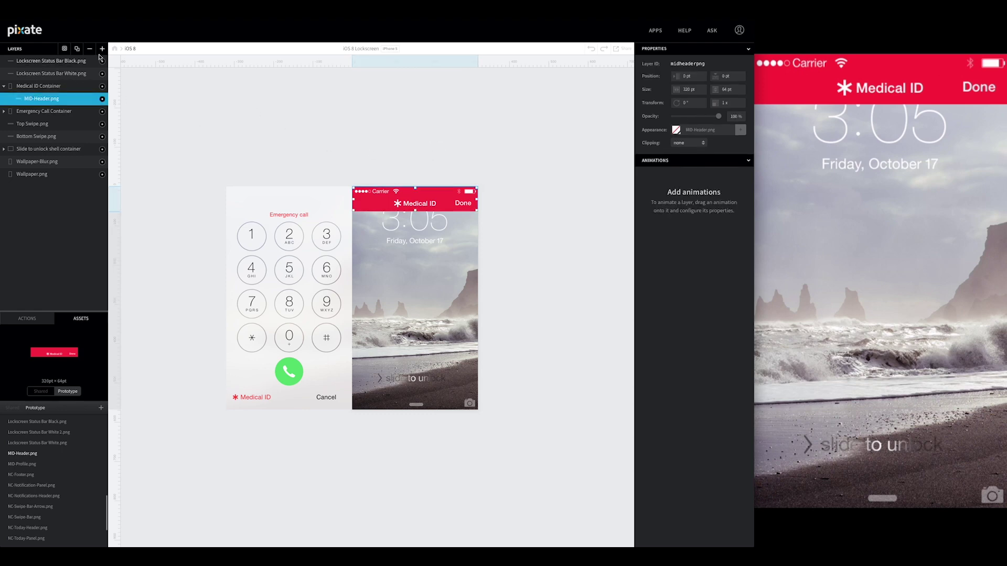
{"action": "key", "text": "n"}
{"action": "left_click_drag", "start_coordinate": [412, 244], "coordinate": [401, 210]}
{"action": "left_click", "coordinate": [676, 129]}
{"action": "left_click", "coordinate": [675, 74]}
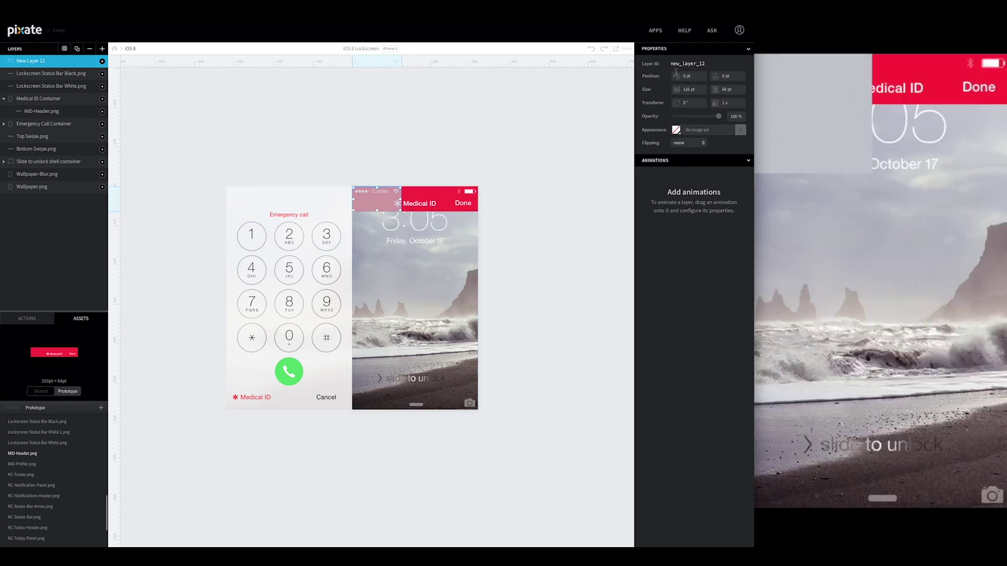
{"action": "left_click_drag", "start_coordinate": [378, 204], "coordinate": [446, 203]}
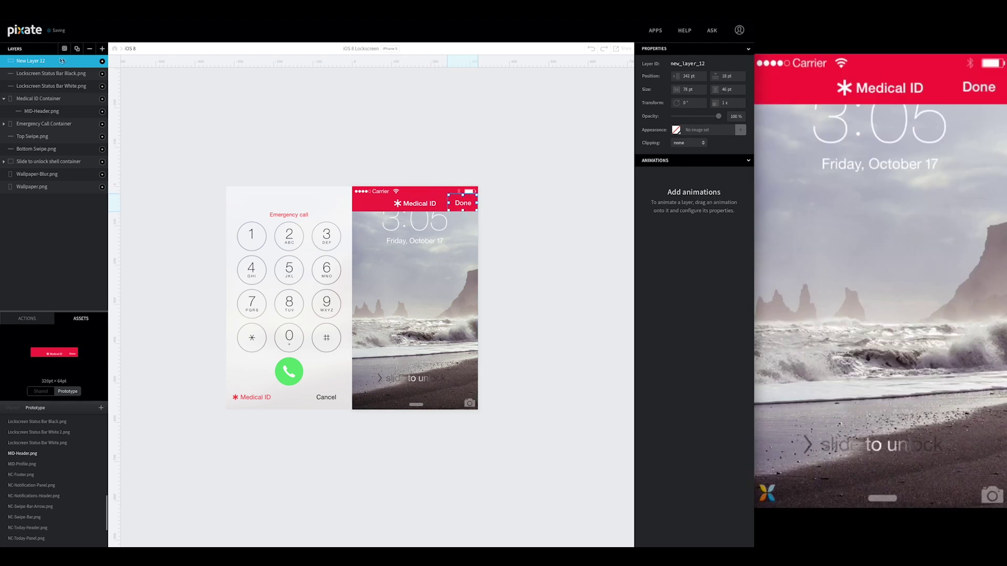
Name the box MID Done Button and give it a Tap interaction
{"action": "double_click", "coordinate": [37, 61]}
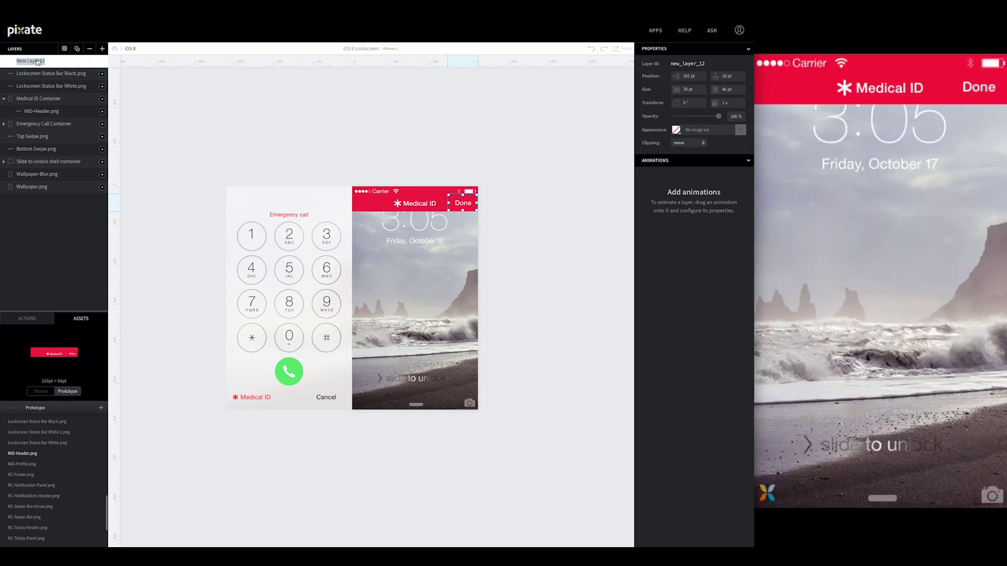
{"action": "type", "text": "MID Done Button"}
{"action": "key", "text": "Return"}
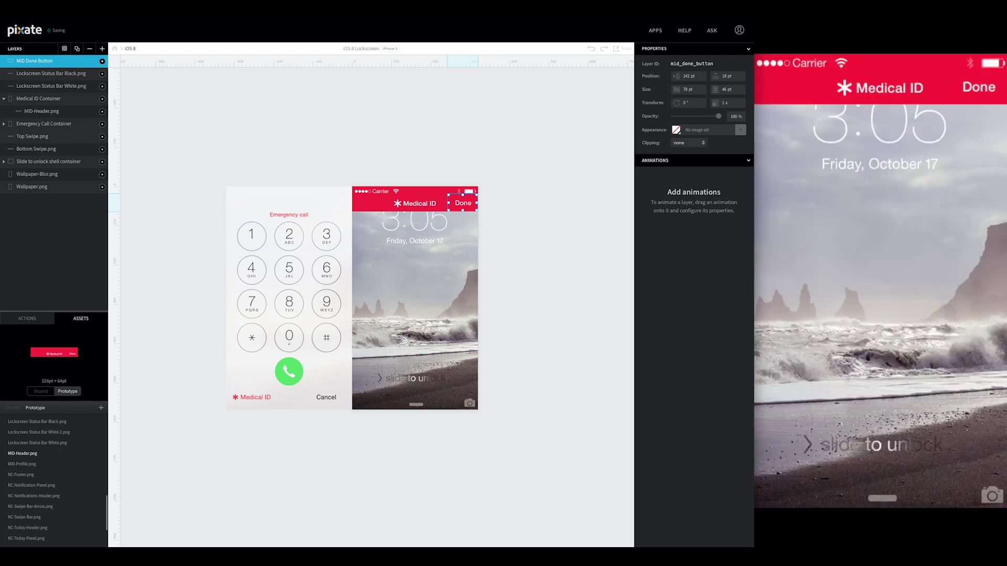
{"action": "left_click", "coordinate": [29, 320]}
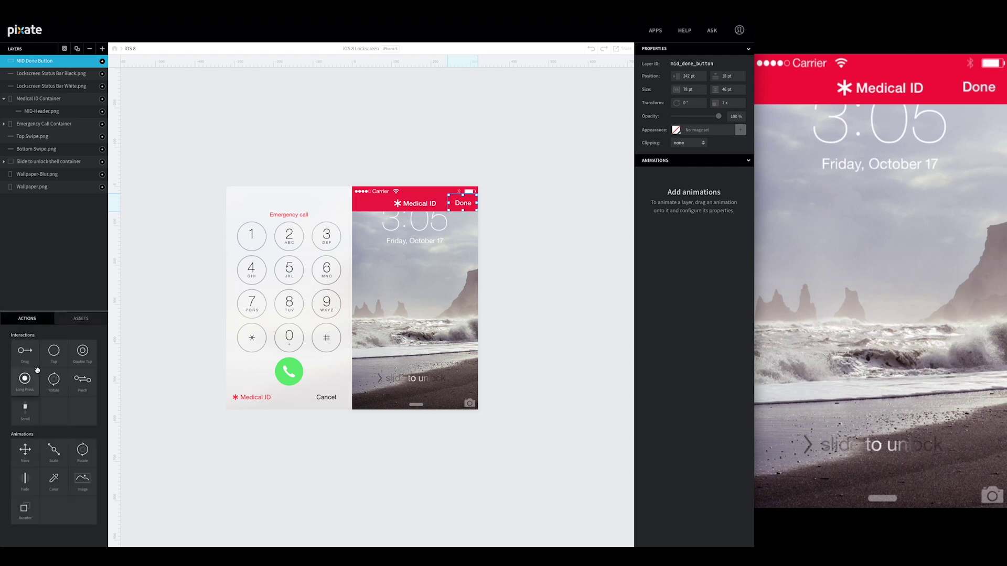
{"action": "left_click_drag", "start_coordinate": [51, 360], "coordinate": [53, 101]}
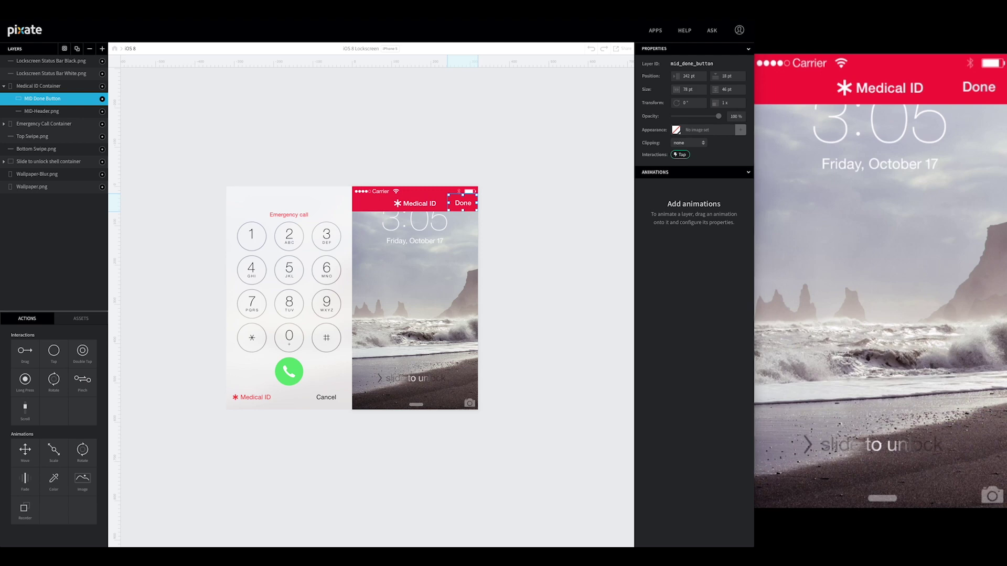
Place the MID-Profile.png image from Assets onto the lock screen
{"action": "left_click", "coordinate": [79, 318]}
{"action": "scroll", "coordinate": [57, 504], "scroll_direction": "down", "scroll_amount": 3}
{"action": "scroll", "coordinate": [57, 504], "scroll_direction": "down", "scroll_amount": 5}
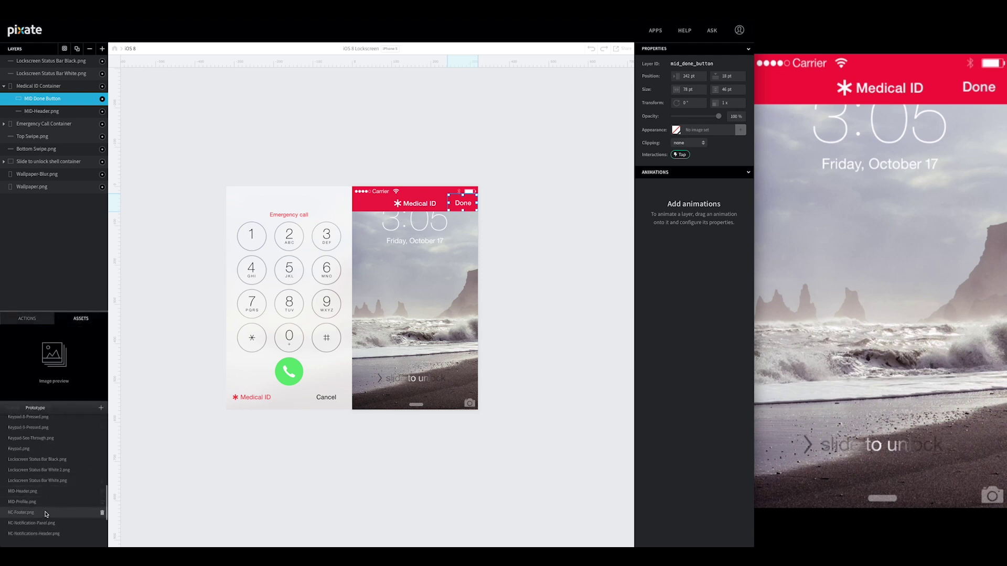
{"action": "left_click", "coordinate": [46, 513]}
{"action": "left_click", "coordinate": [42, 503]}
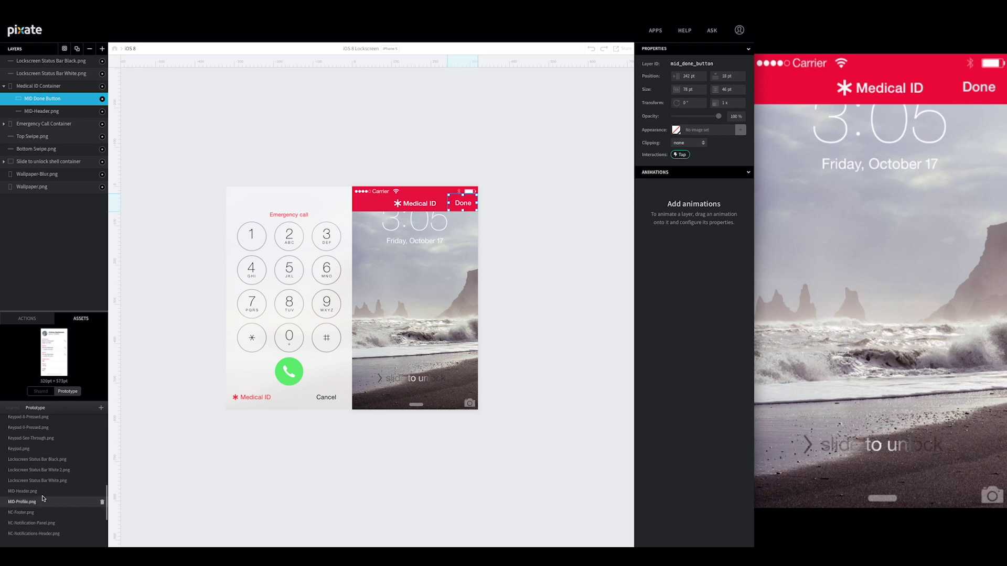
{"action": "scroll", "coordinate": [40, 501], "scroll_direction": "down", "scroll_amount": 2}
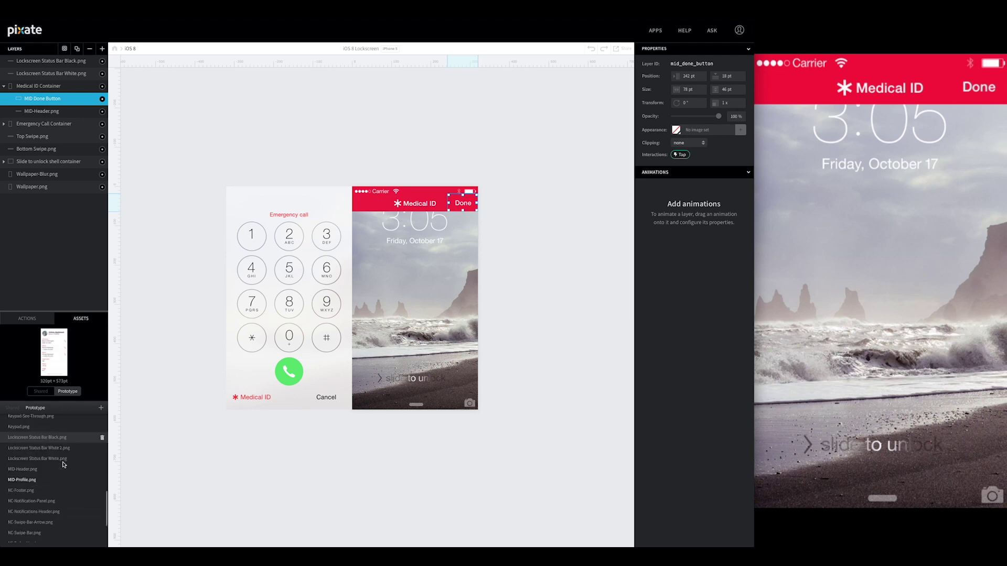
{"action": "left_click_drag", "start_coordinate": [43, 483], "coordinate": [456, 346]}
{"action": "left_click_drag", "start_coordinate": [473, 293], "coordinate": [430, 274]}
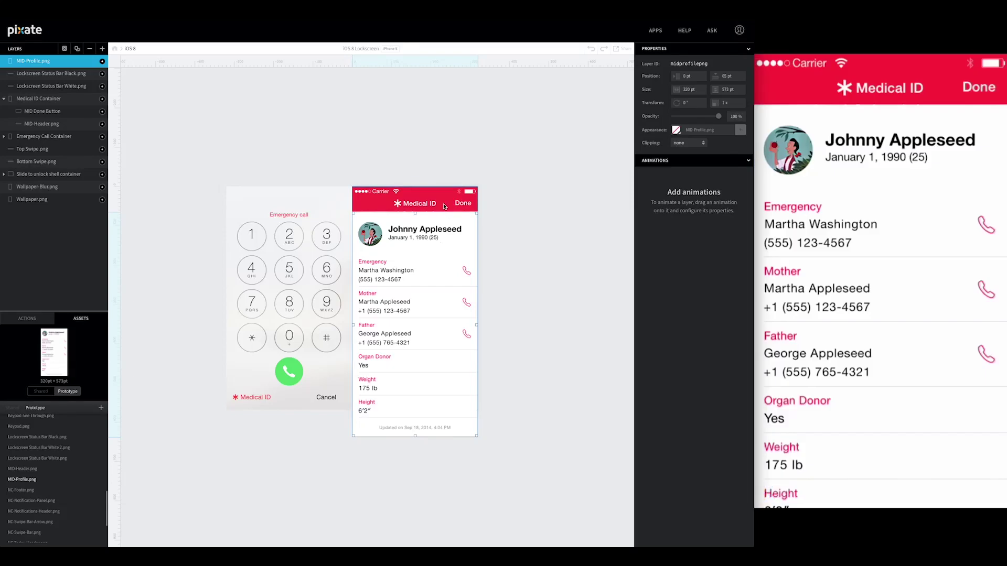
Set the profile image's Y position to 64 pt and nest it inside Medical ID Container
{"action": "left_click", "coordinate": [444, 205]}
{"action": "left_click", "coordinate": [432, 289]}
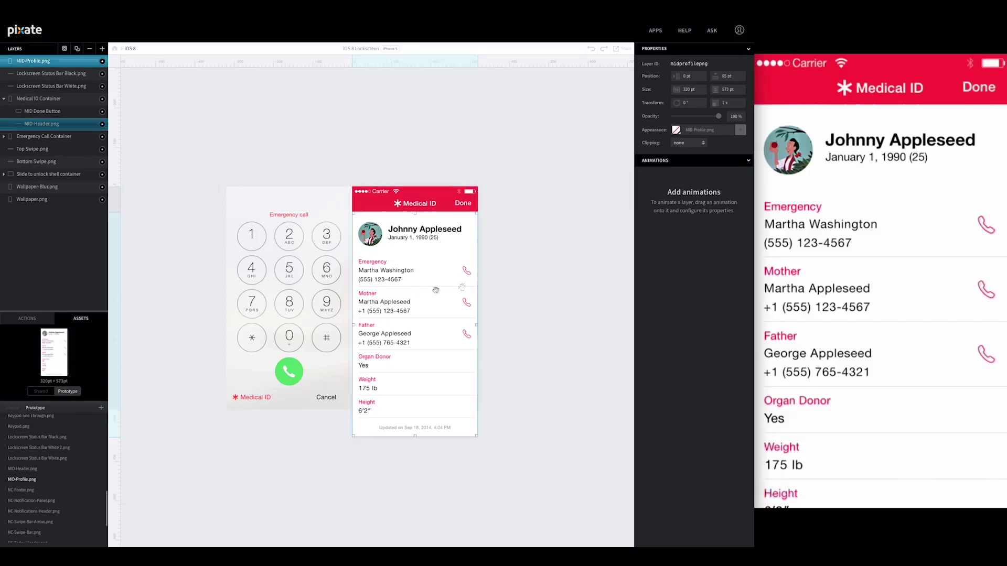
{"action": "left_click", "coordinate": [742, 76]}
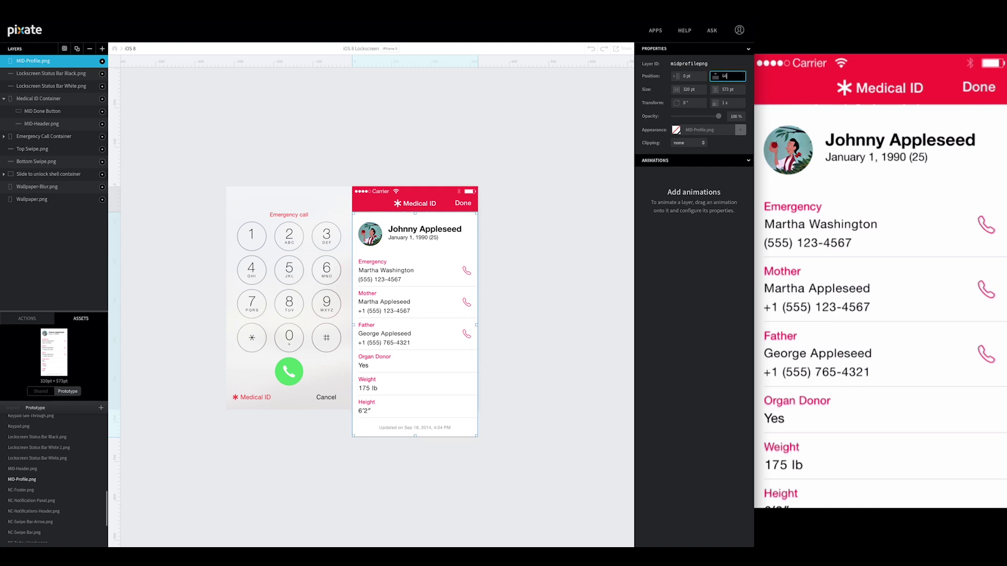
{"action": "key", "text": "Tab"}
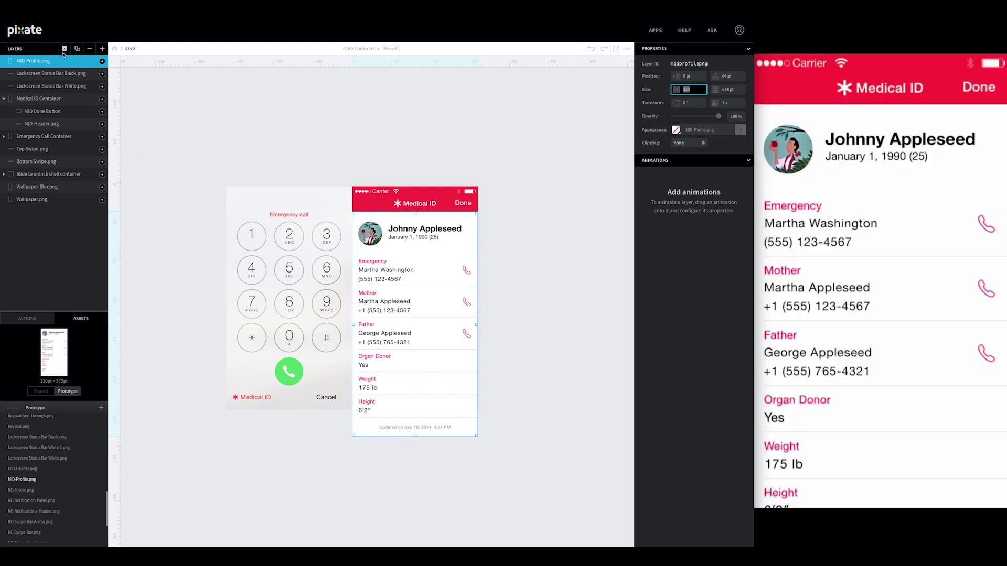
{"action": "left_click_drag", "start_coordinate": [62, 65], "coordinate": [54, 128]}
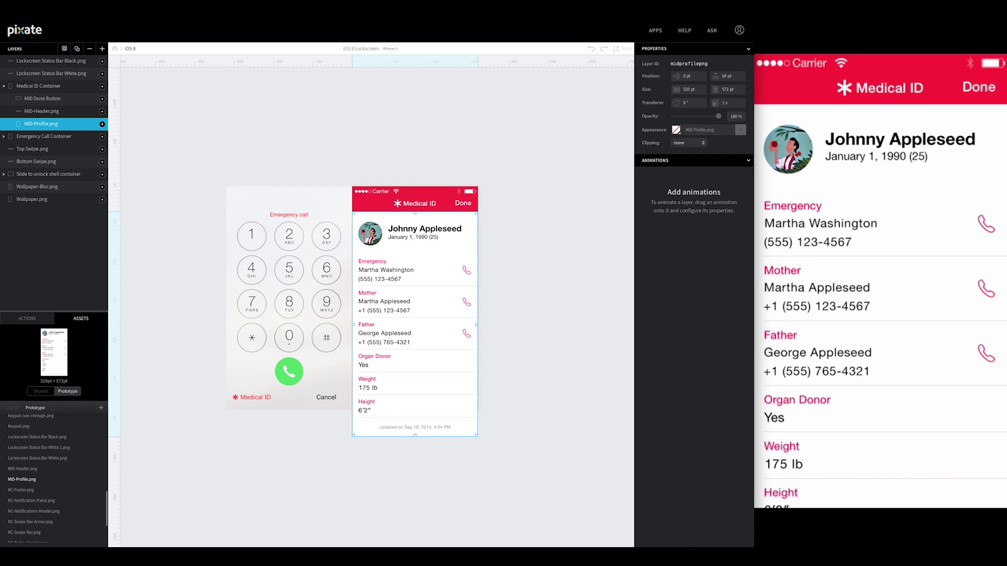
{"action": "left_click", "coordinate": [102, 49]}
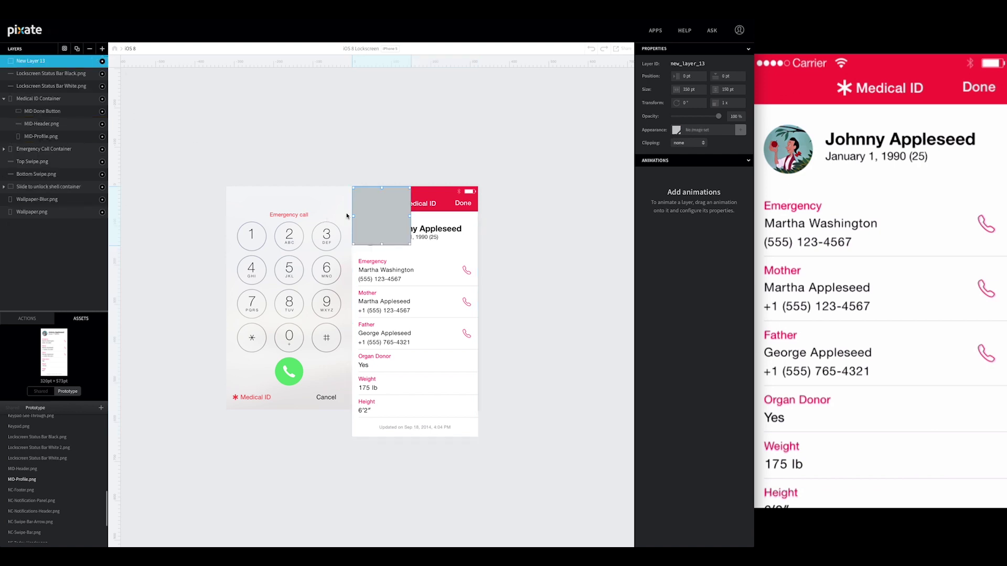
Position the new layer below the header at Y 64, transparent, sized 320×504
{"action": "left_click_drag", "start_coordinate": [373, 213], "coordinate": [377, 239]}
{"action": "key", "text": "Up"}
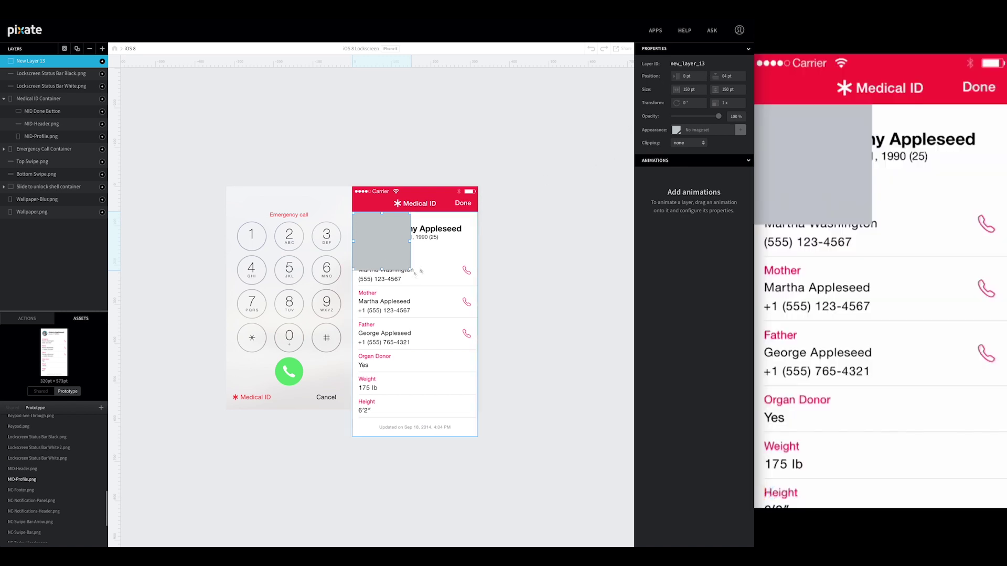
{"action": "left_click", "coordinate": [675, 129]}
{"action": "left_click", "coordinate": [675, 74]}
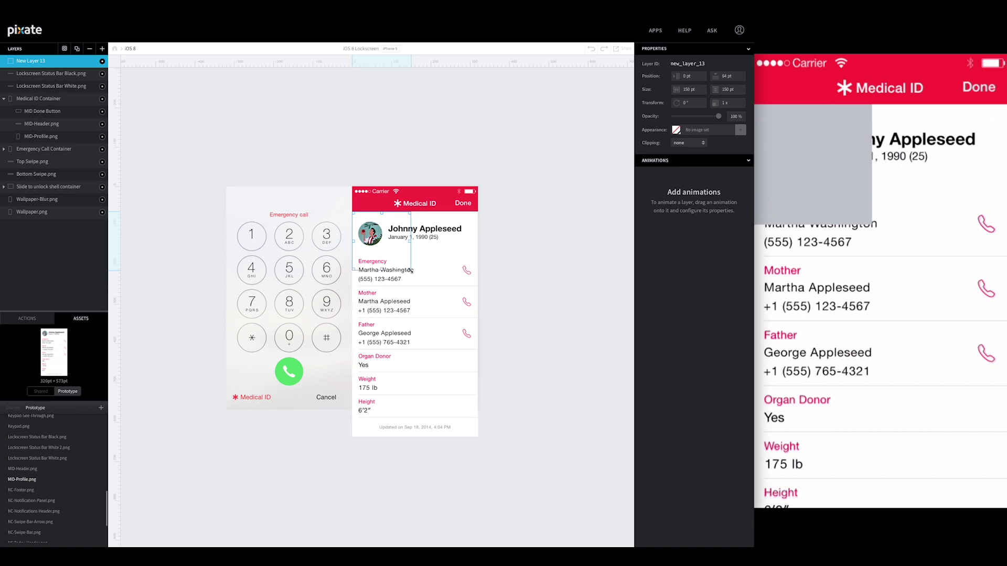
{"action": "left_click_drag", "start_coordinate": [410, 270], "coordinate": [474, 410]}
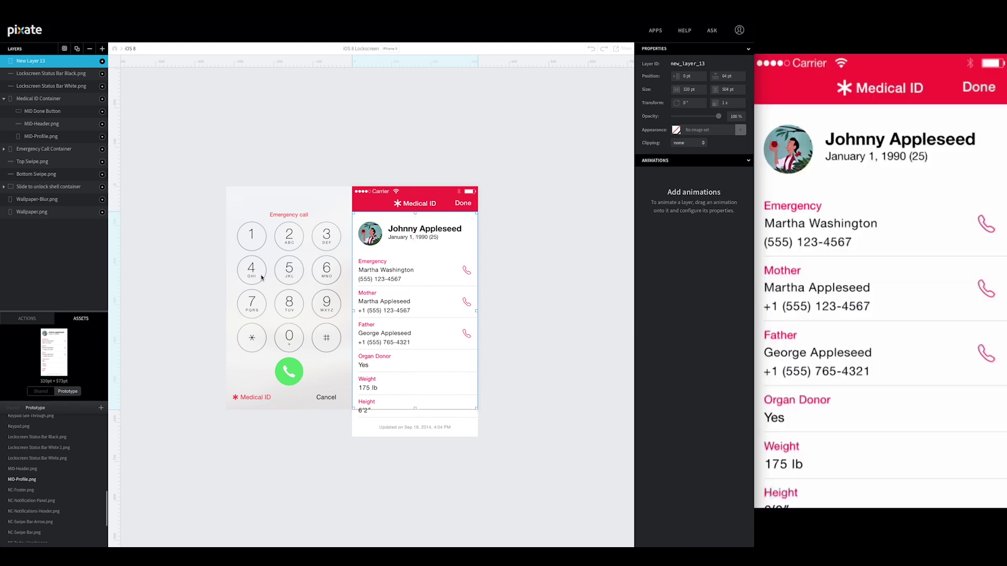
Name the layer MID Scroll View and nest MID-Profile.png inside it
{"action": "double_click", "coordinate": [29, 63]}
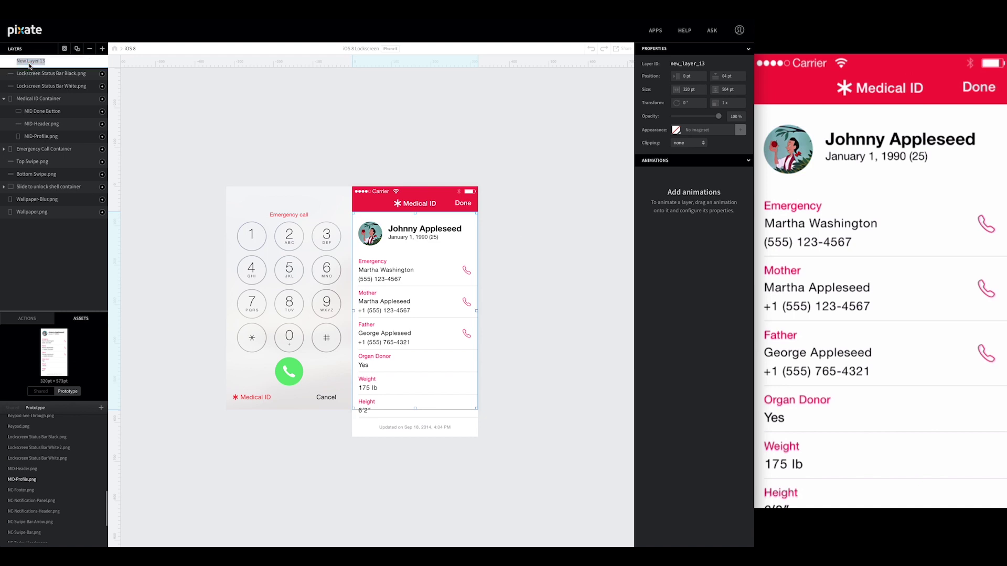
{"action": "type", "text": "MID Scroll View"}
{"action": "key", "text": "Return"}
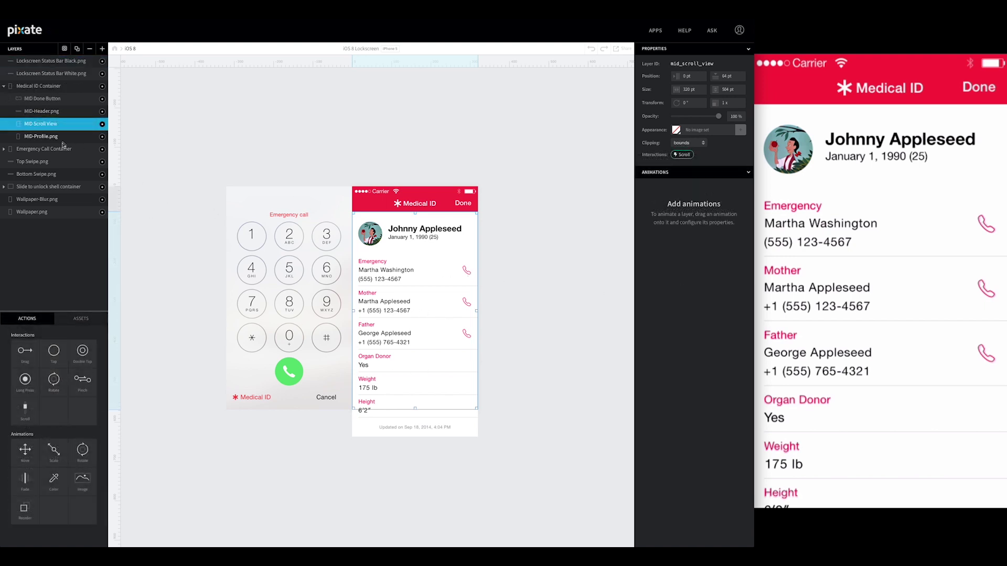
{"action": "left_click", "coordinate": [44, 139]}
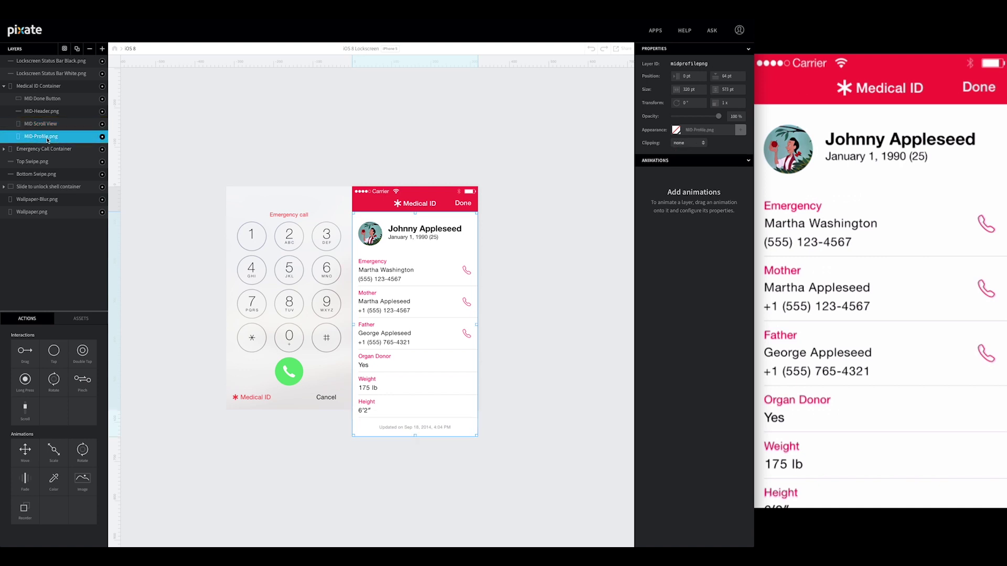
{"action": "left_click_drag", "start_coordinate": [48, 139], "coordinate": [49, 125]}
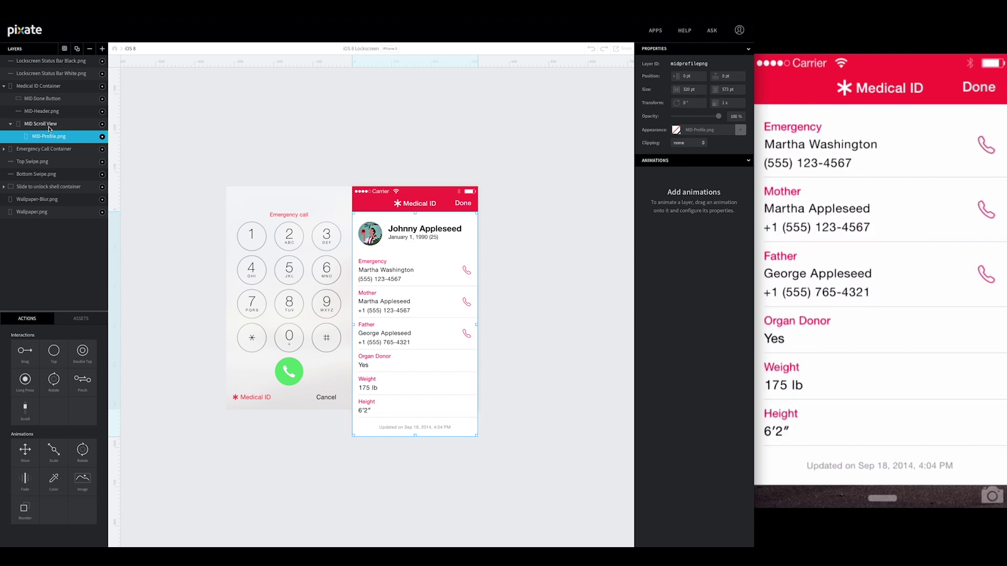
{"action": "left_click", "coordinate": [48, 87]}
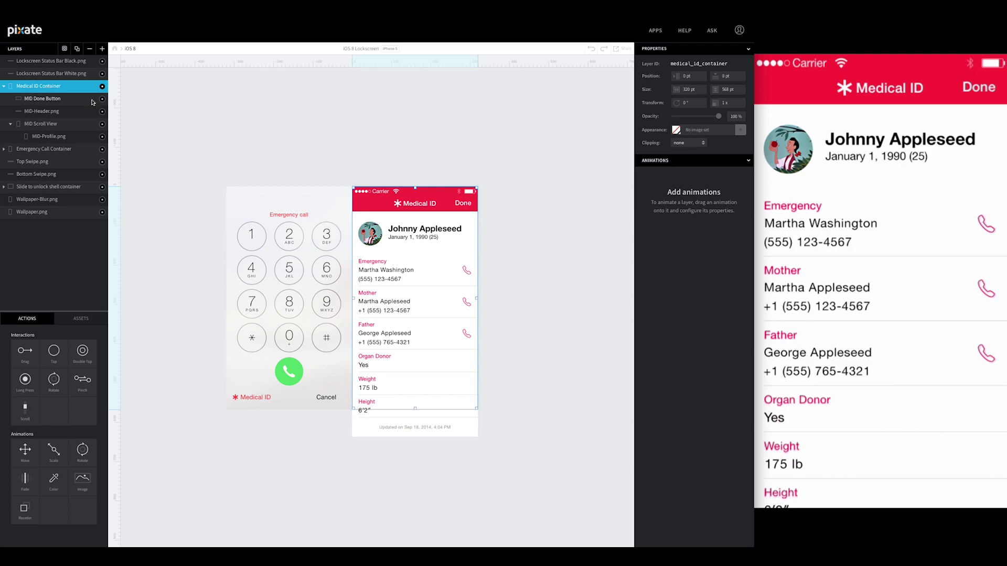
Set the Medical ID Container's Appearance fill colour to white
{"action": "left_click", "coordinate": [675, 131]}
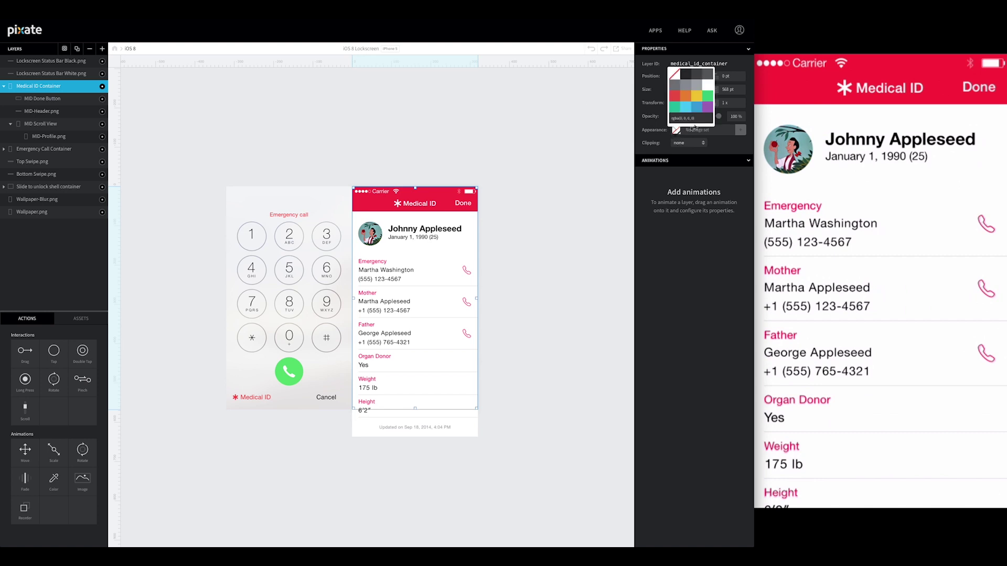
{"action": "left_click", "coordinate": [707, 85]}
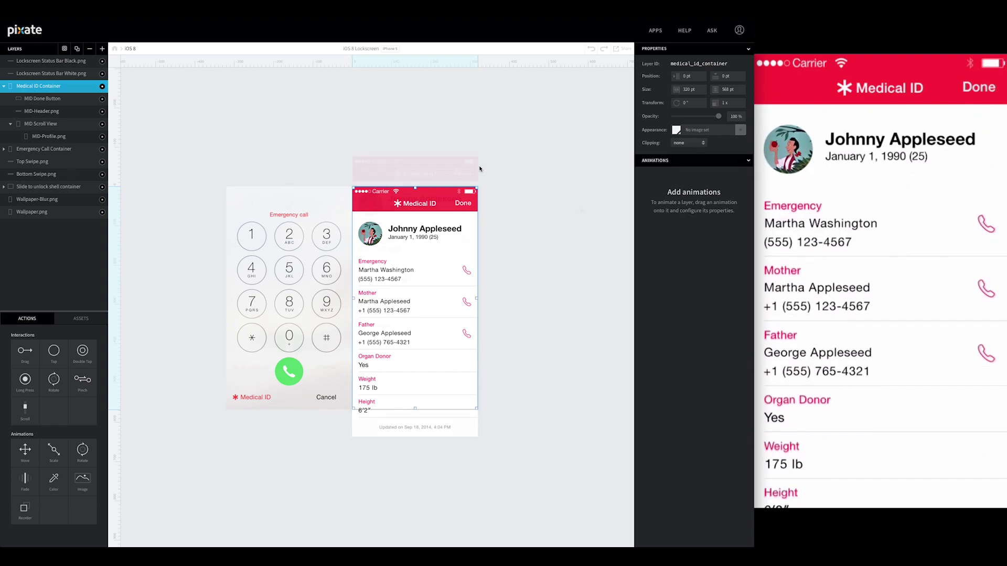
{"action": "scroll", "coordinate": [479, 164], "scroll_direction": "down", "scroll_amount": 1}
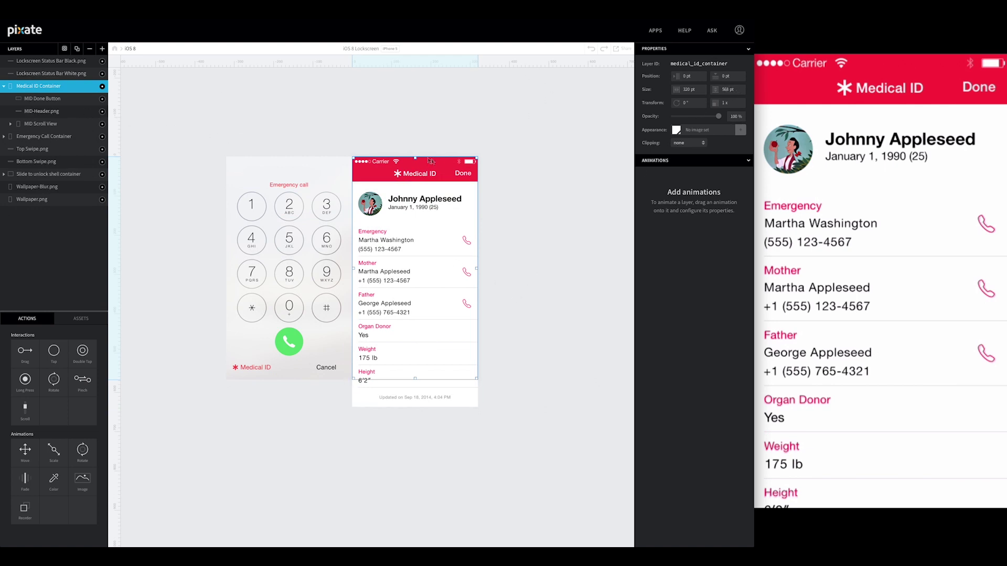
Move Medical ID Container to Position Y 568 pt, just out of view below the screen
{"action": "key", "text": "shift+Up"}
{"action": "key", "text": "shift+Up"}
{"action": "key", "text": "shift+Up"}
{"action": "key", "text": "shift+Up"}
{"action": "key", "text": "shift+Up"}
{"action": "key", "text": "shift+Up"}
{"action": "key", "text": "shift+Up"}
{"action": "key", "text": "shift+Up"}
{"action": "key", "text": "shift+Up"}
{"action": "key", "text": "shift+Up"}
{"action": "key", "text": "shift+Up"}
{"action": "key", "text": "shift+Up"}
{"action": "key", "text": "shift+Up"}
{"action": "key", "text": "shift+Up"}
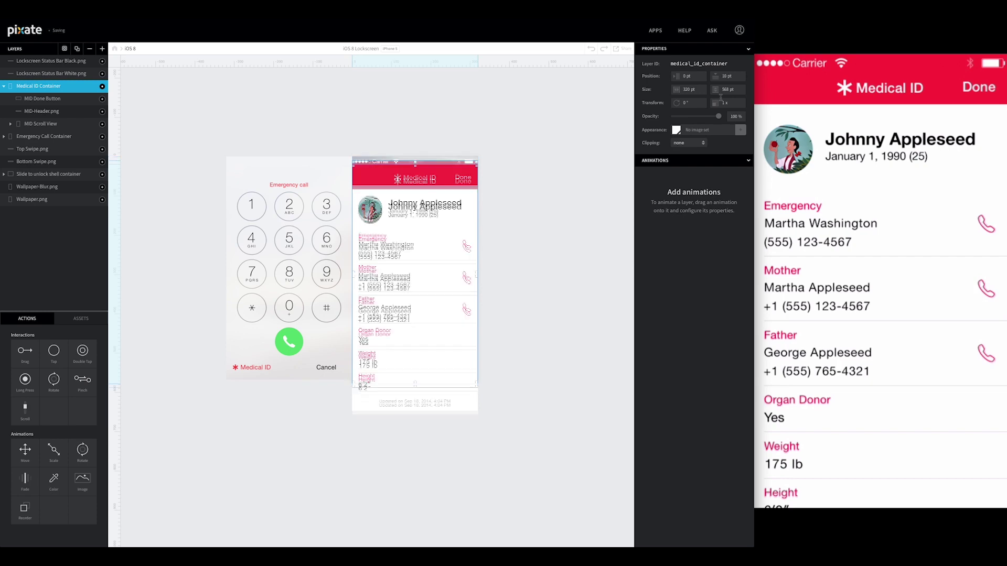
{"action": "key", "text": "shift+Up"}
{"action": "key", "text": "shift+Up"}
{"action": "key", "text": "shift+Up"}
{"action": "key", "text": "shift+Up"}
{"action": "key", "text": "shift+Up"}
{"action": "key", "text": "shift+Up"}
{"action": "key", "text": "shift+Up"}
{"action": "key", "text": "shift+Up"}
{"action": "key", "text": "shift+Up"}
{"action": "key", "text": "shift+Up"}
{"action": "key", "text": "shift+Up"}
{"action": "key", "text": "shift+Up"}
{"action": "key", "text": "shift+Up"}
{"action": "key", "text": "shift+Up"}
{"action": "key", "text": "shift+Up"}
{"action": "key", "text": "shift+Up"}
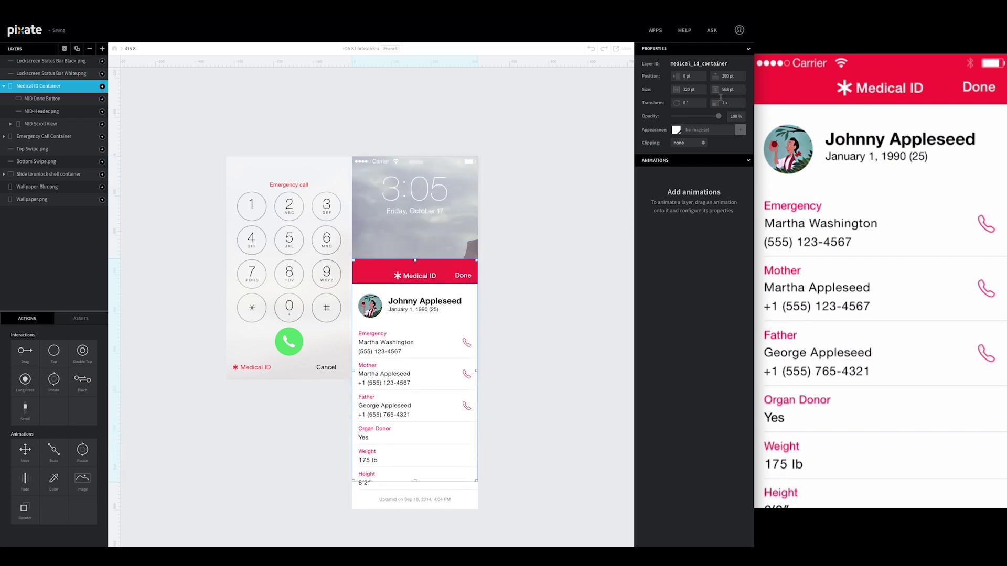
{"action": "key", "text": "shift+Up"}
{"action": "key", "text": "shift+Up"}
{"action": "key", "text": "shift+Up"}
{"action": "key", "text": "shift+Up"}
{"action": "key", "text": "shift+Up"}
{"action": "key", "text": "shift+Up"}
{"action": "key", "text": "shift+Up"}
{"action": "key", "text": "shift+Up"}
{"action": "key", "text": "shift+Up"}
{"action": "key", "text": "shift+Up"}
{"action": "key", "text": "shift+Up"}
{"action": "key", "text": "shift+Up"}
{"action": "key", "text": "shift+Up"}
{"action": "key", "text": "shift+Up"}
{"action": "key", "text": "shift+Up"}
{"action": "key", "text": "shift+Up"}
{"action": "key", "text": "shift+Up"}
{"action": "key", "text": "shift+Up"}
{"action": "key", "text": "shift+Up"}
{"action": "key", "text": "shift+Up"}
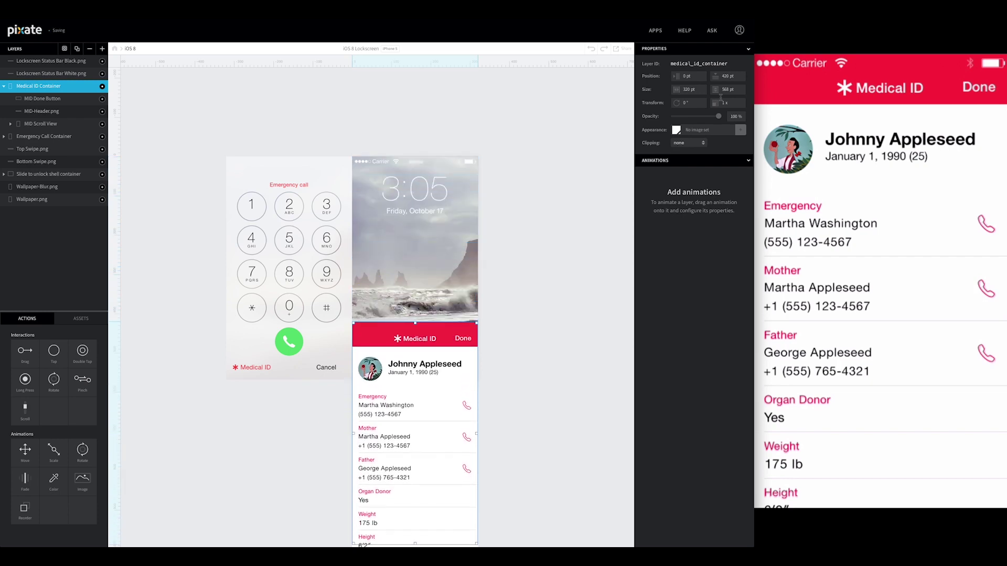
{"action": "key", "text": "shift+Up"}
{"action": "key", "text": "shift+Up"}
{"action": "key", "text": "shift+Up"}
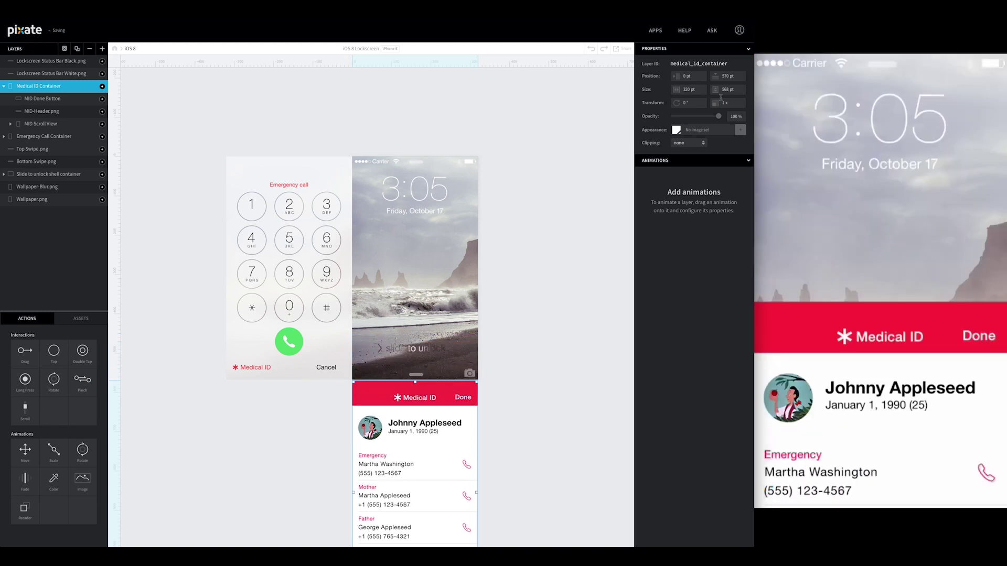
{"action": "left_click", "coordinate": [734, 76]}
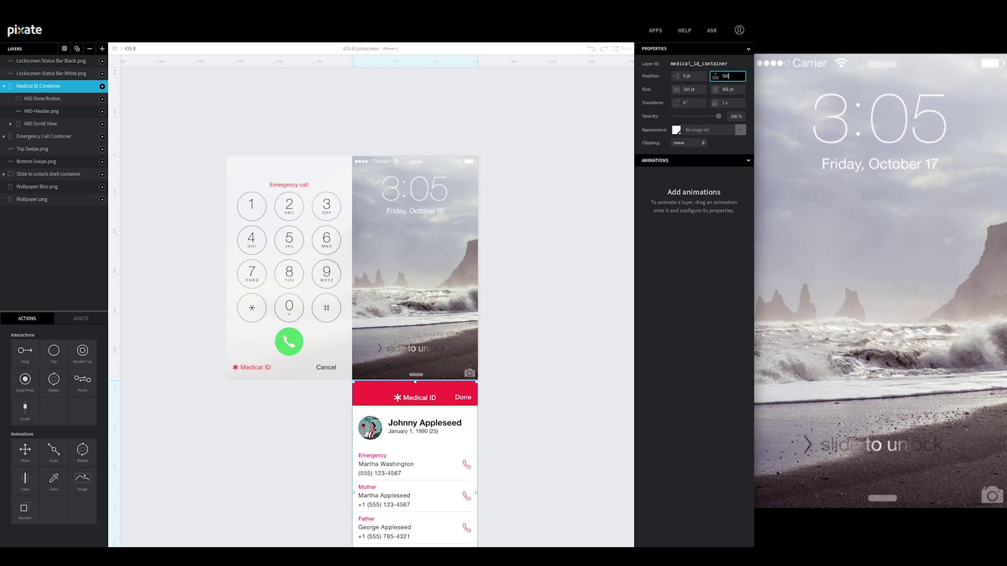
{"action": "key", "text": "Tab"}
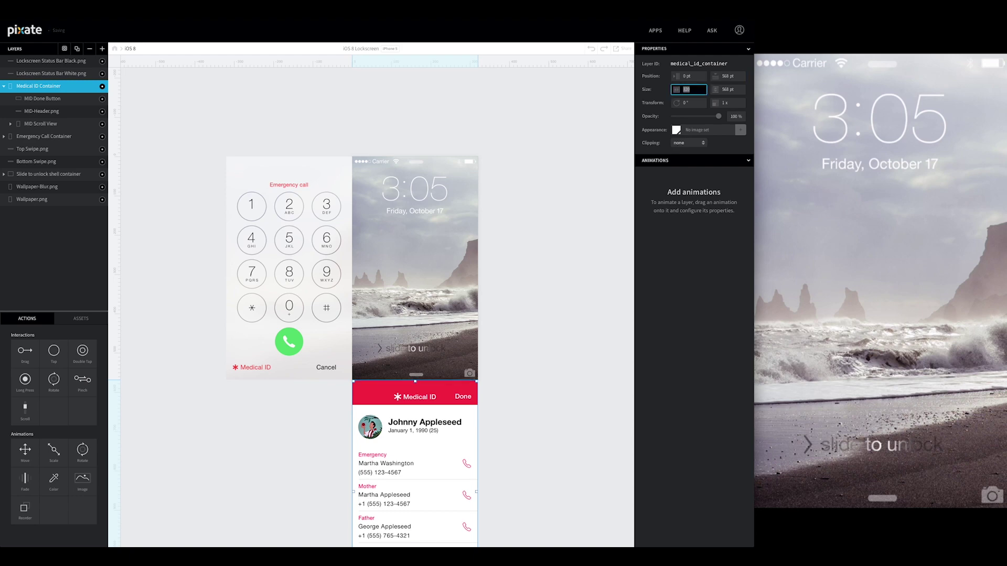
{"action": "left_click", "coordinate": [594, 219]}
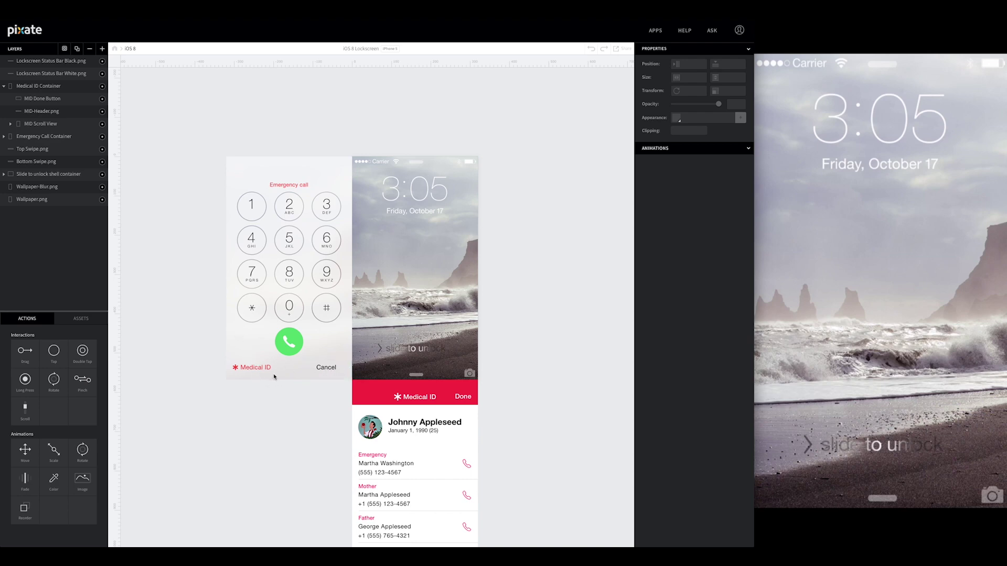
Add a transparent box covering the dialer's Medical ID link at the lower left
{"action": "left_click", "coordinate": [47, 136]}
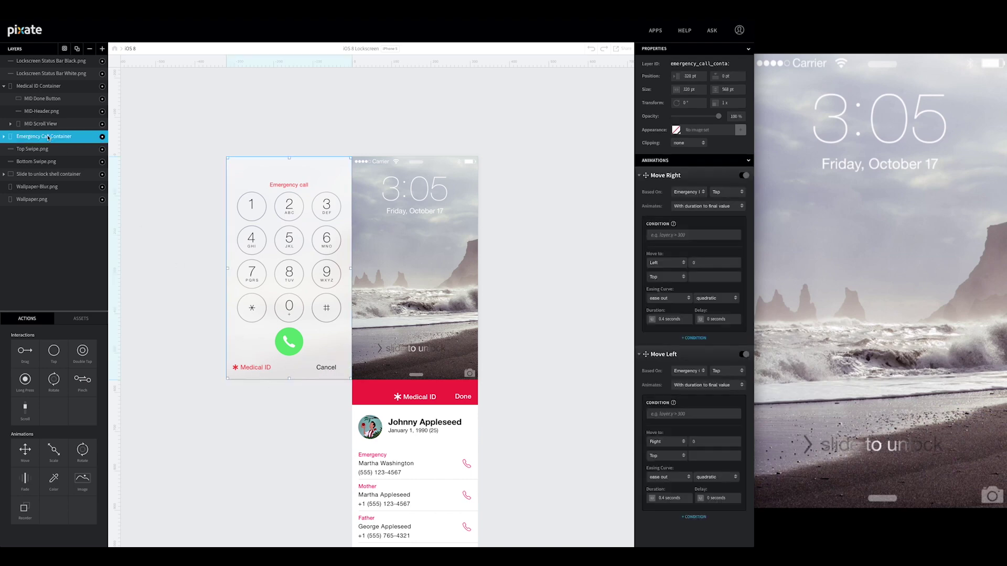
{"action": "left_click", "coordinate": [3, 137]}
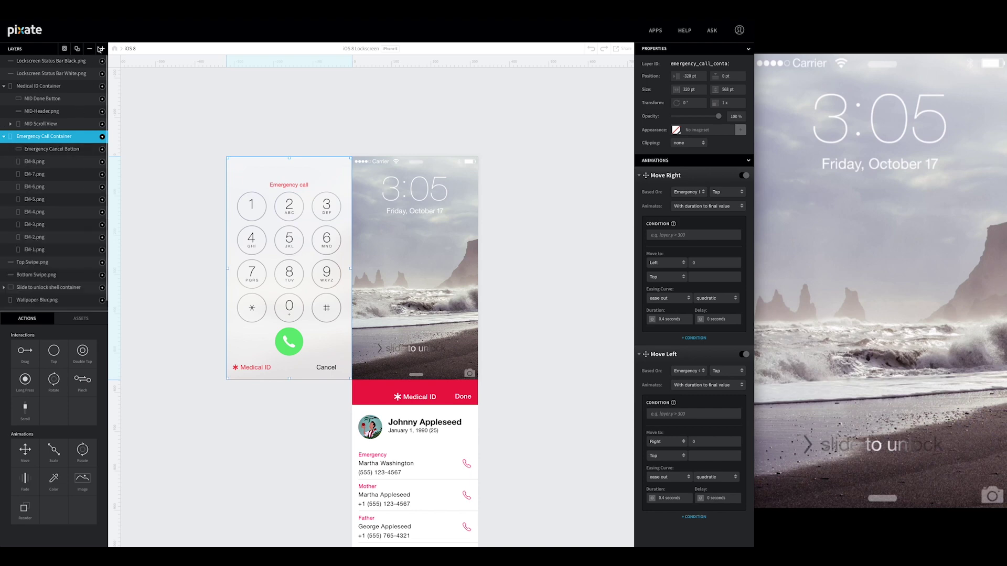
{"action": "left_click", "coordinate": [102, 49]}
{"action": "left_click_drag", "start_coordinate": [395, 182], "coordinate": [265, 338]}
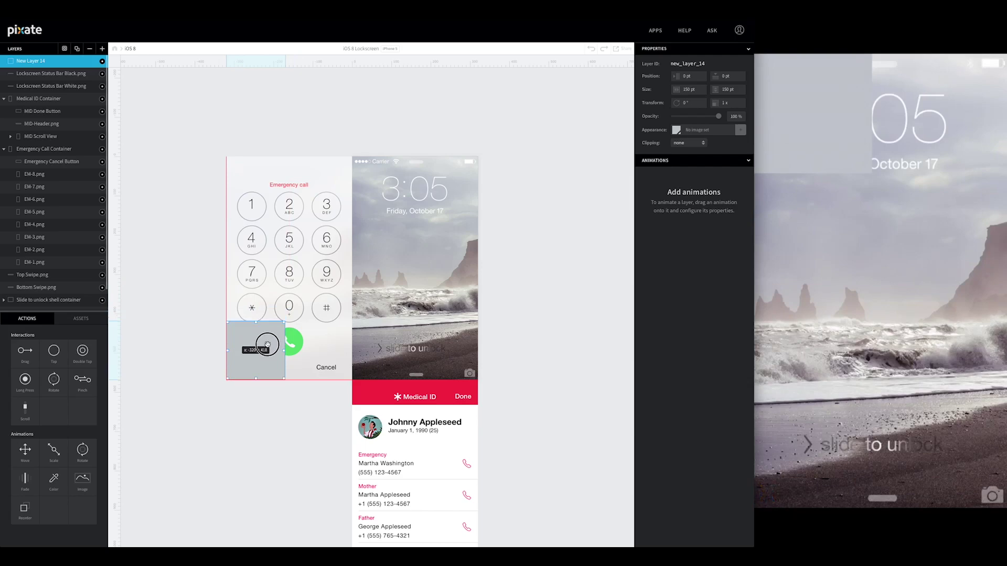
{"action": "left_click_drag", "start_coordinate": [283, 320], "coordinate": [278, 355]}
{"action": "left_click", "coordinate": [677, 129]}
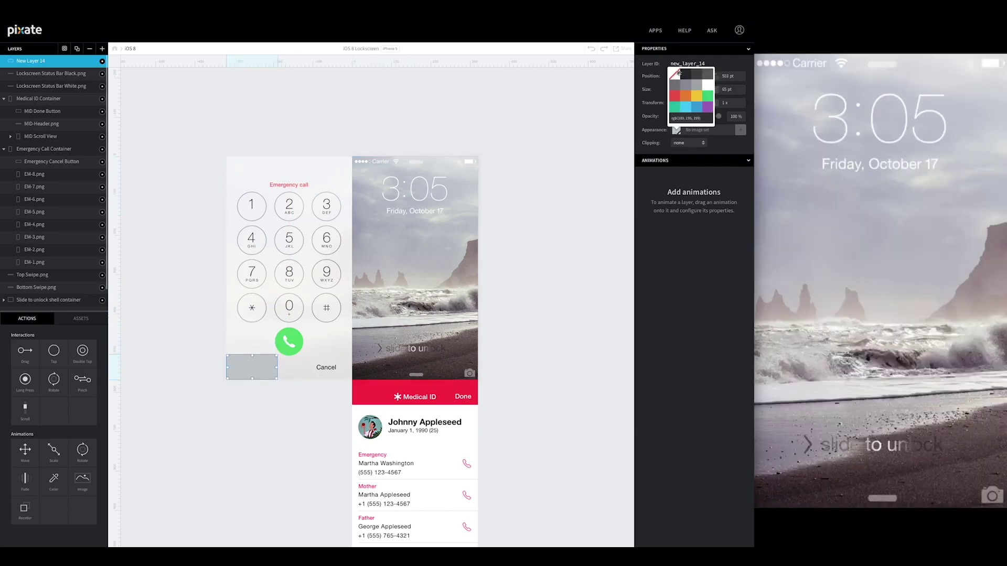
{"action": "left_click", "coordinate": [680, 74]}
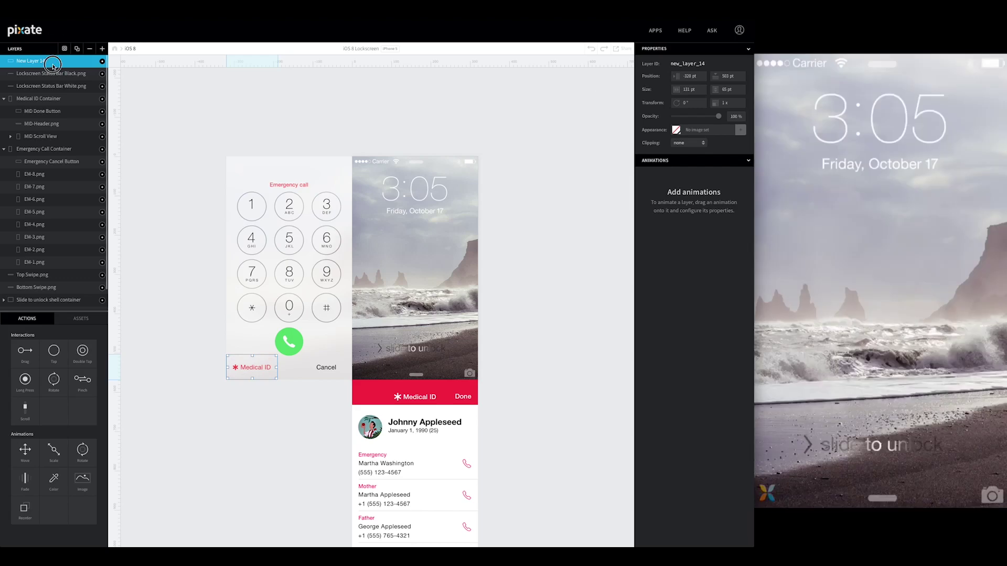
Nest the box in Emergency Call Container, name it MID Button, and add a Tap interaction
{"action": "left_click_drag", "start_coordinate": [47, 61], "coordinate": [50, 152]}
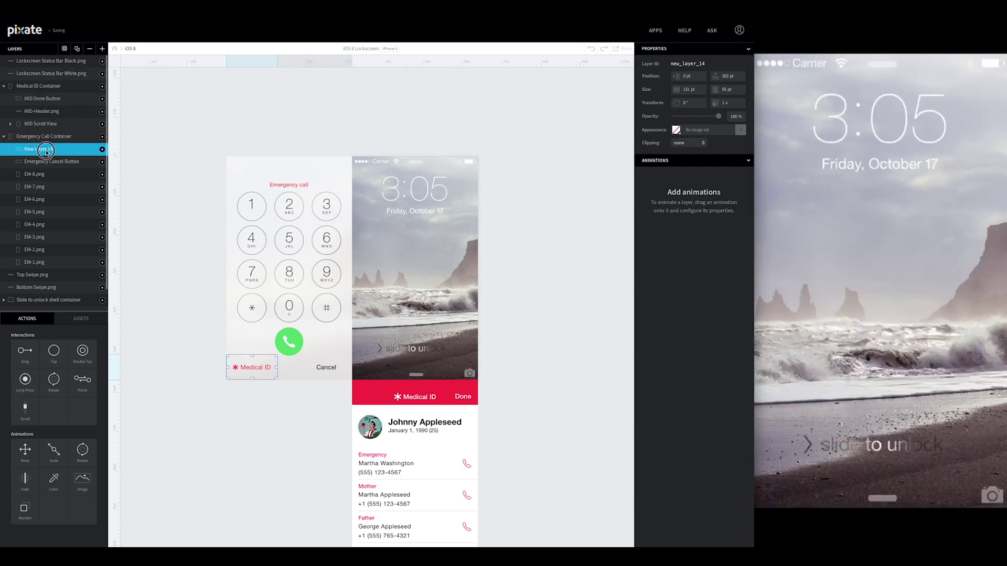
{"action": "double_click", "coordinate": [46, 150]}
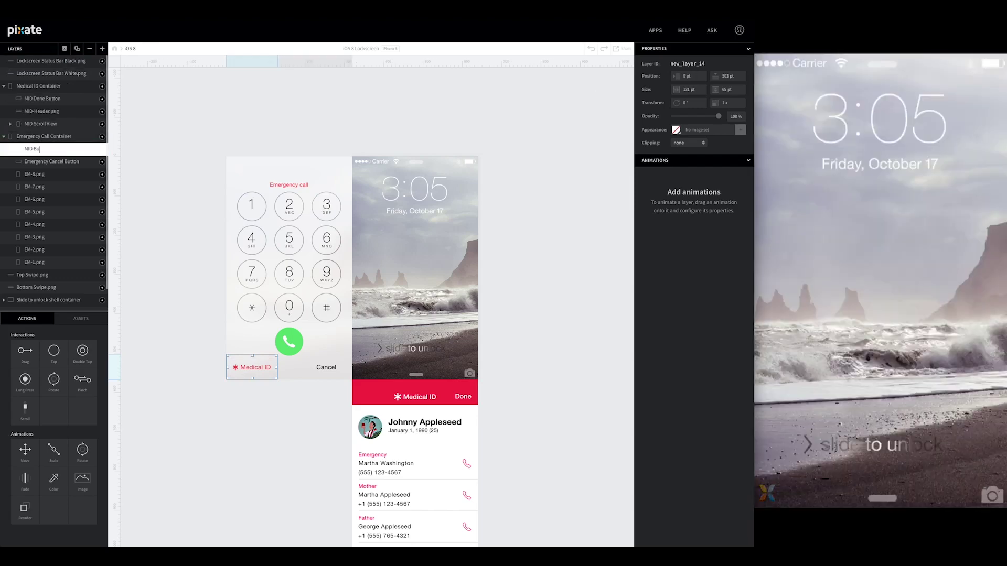
{"action": "type", "text": "MID Button"}
{"action": "key", "text": "Return"}
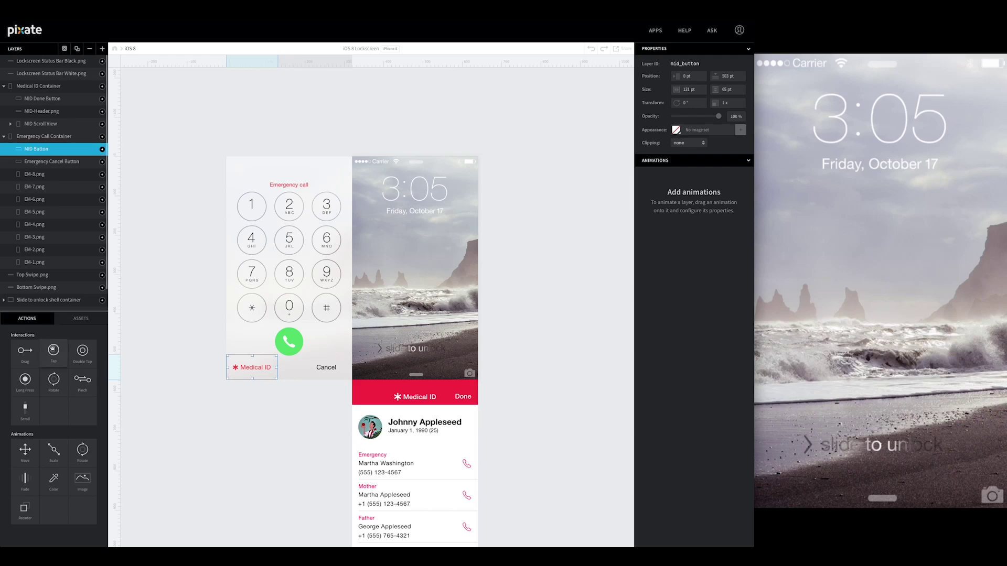
{"action": "left_click_drag", "start_coordinate": [53, 351], "coordinate": [29, 137]}
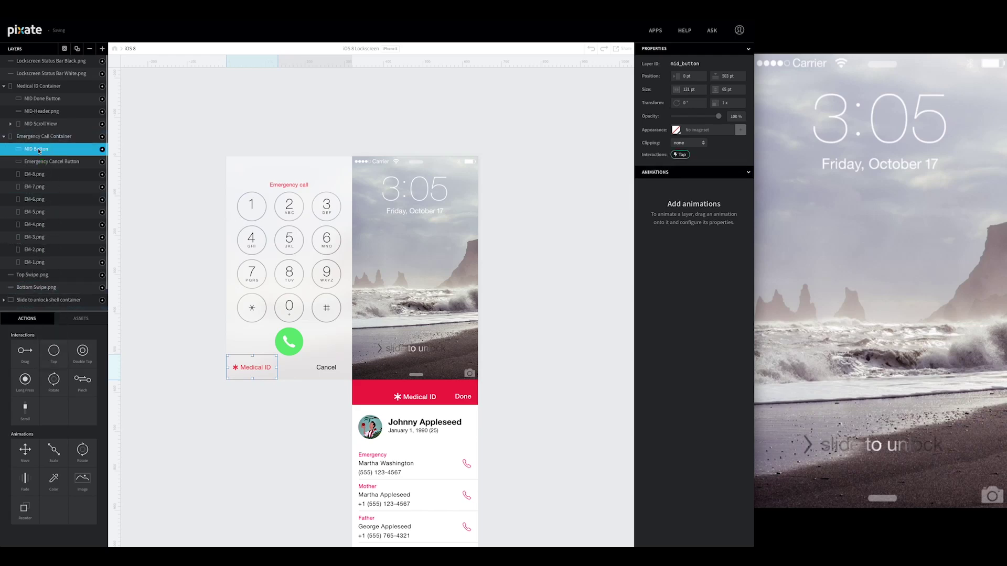
{"action": "left_click", "coordinate": [4, 138]}
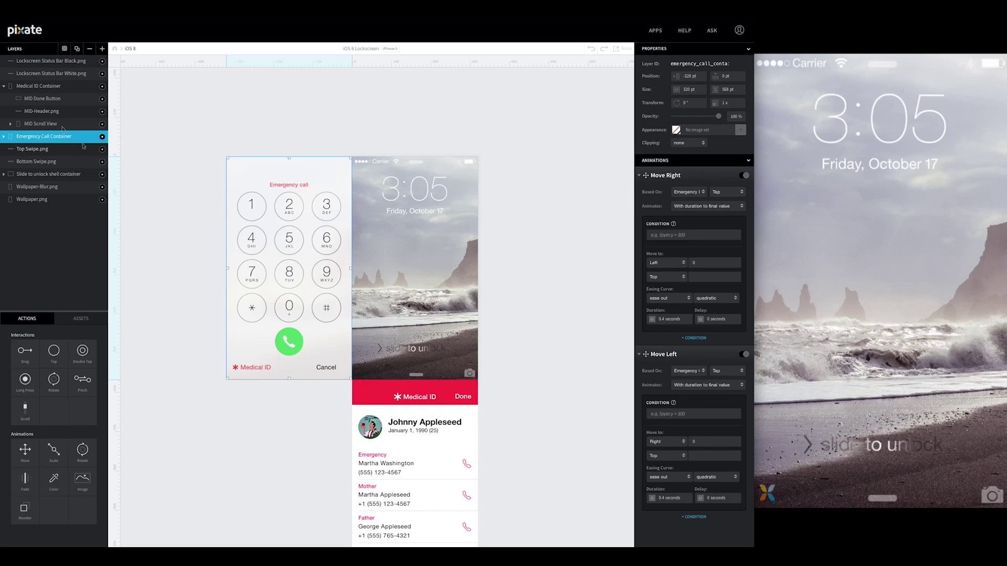
{"action": "left_click", "coordinate": [33, 88]}
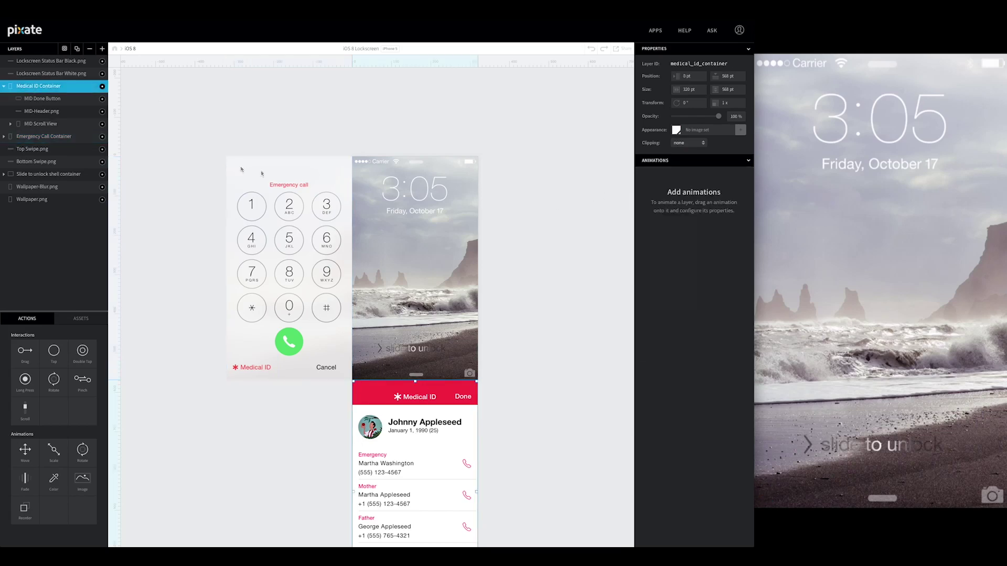
Add a Move animation named Move Up to Medical ID Container, triggered by MID Button
{"action": "left_click_drag", "start_coordinate": [25, 450], "coordinate": [42, 87]}
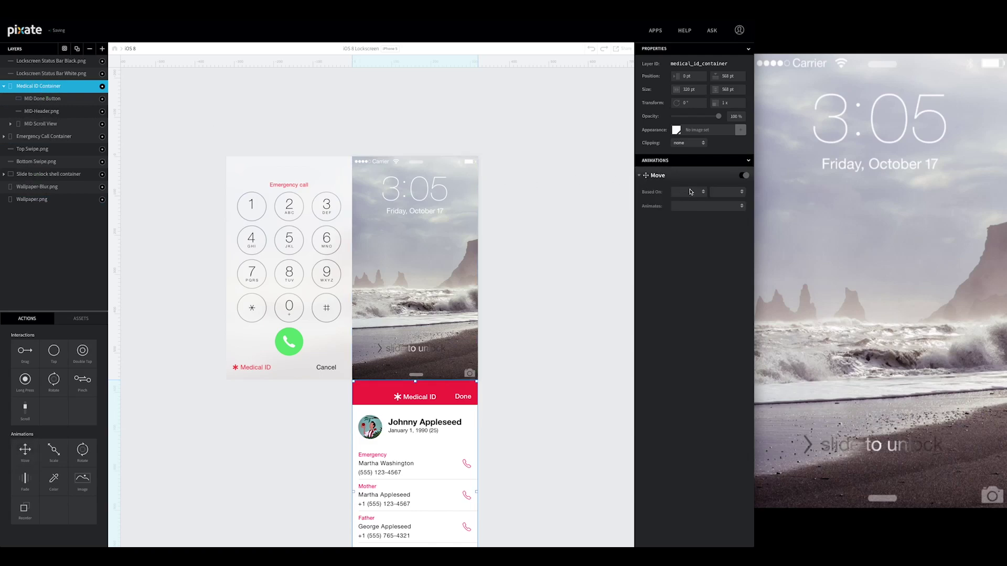
{"action": "double_click", "coordinate": [658, 176]}
{"action": "type", "text": "Up"}
{"action": "key", "text": "Return"}
{"action": "left_click", "coordinate": [686, 192]}
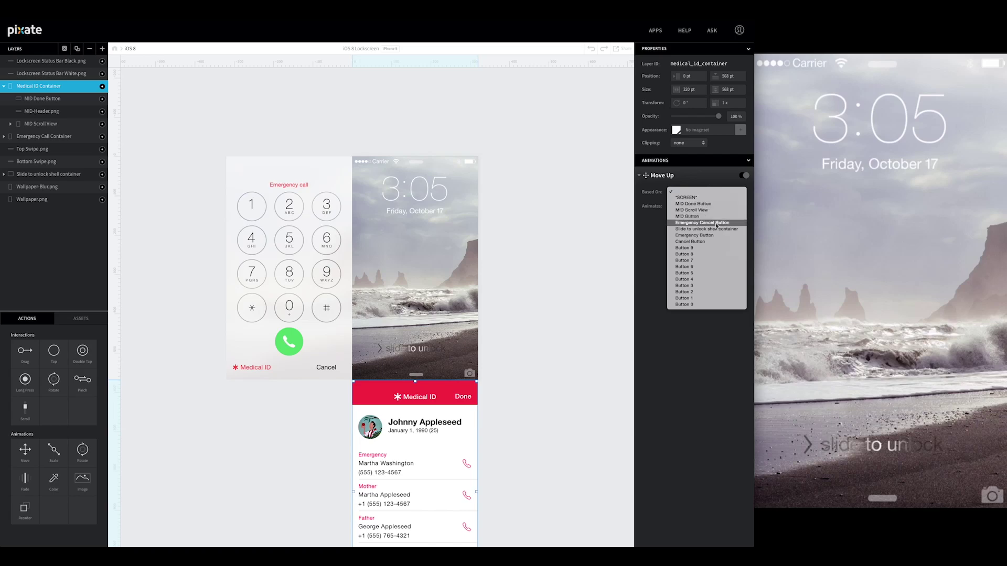
{"action": "left_click", "coordinate": [698, 216]}
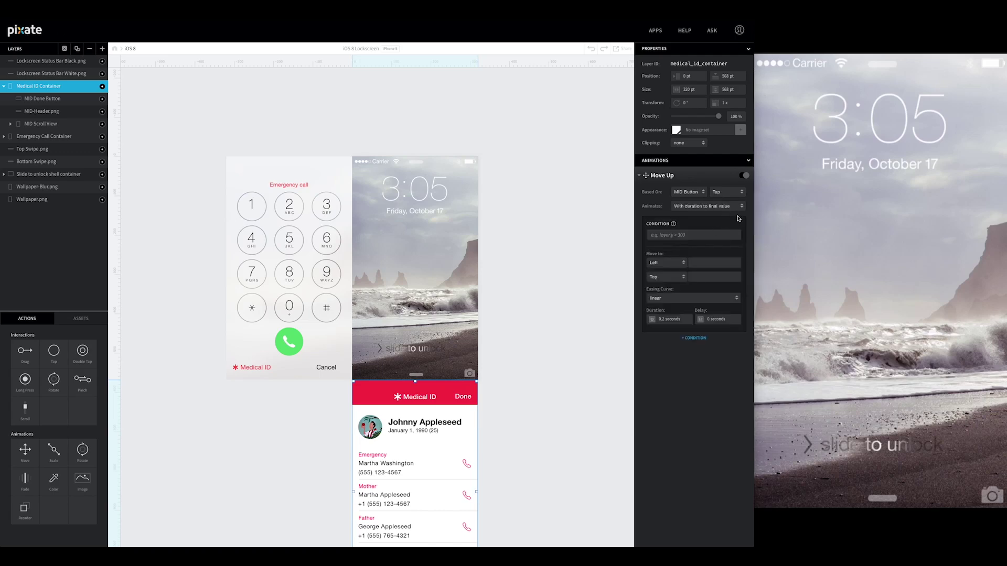
Set Move Up's destination to Left 0, Top 0 with ease-out easing and adjusted duration
{"action": "left_click", "coordinate": [707, 262]}
{"action": "key", "text": "Return"}
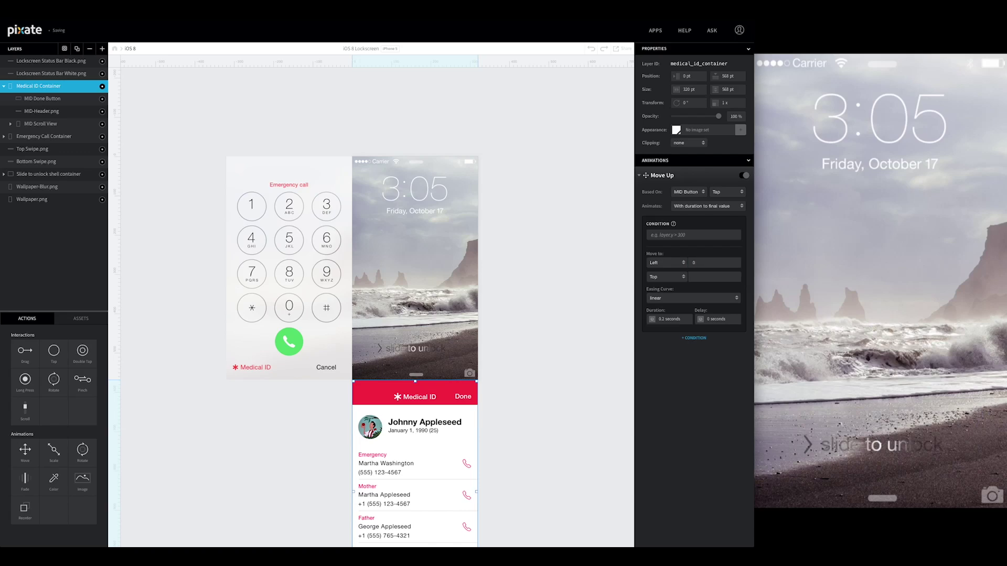
{"action": "left_click", "coordinate": [703, 274]}
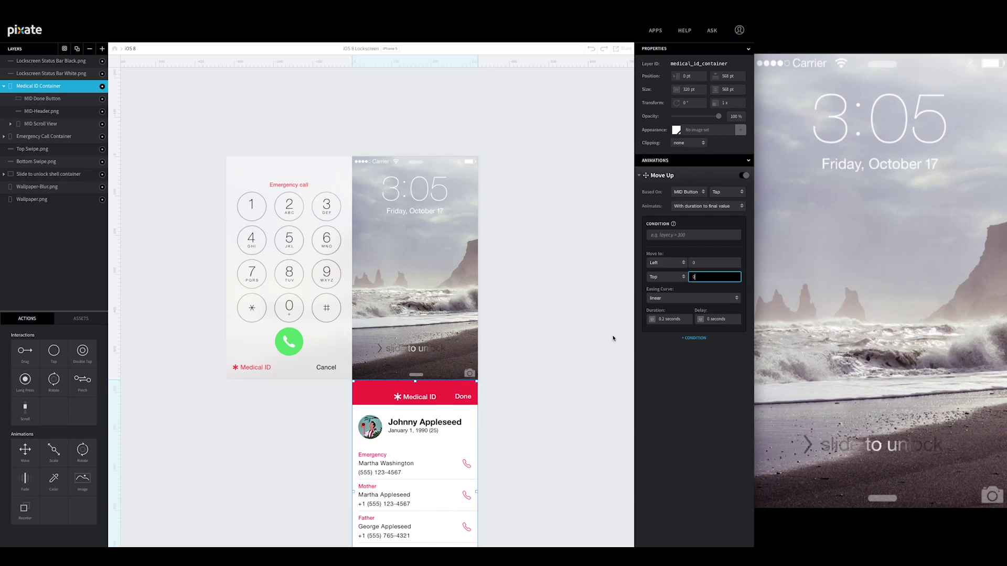
{"action": "left_click", "coordinate": [670, 298]}
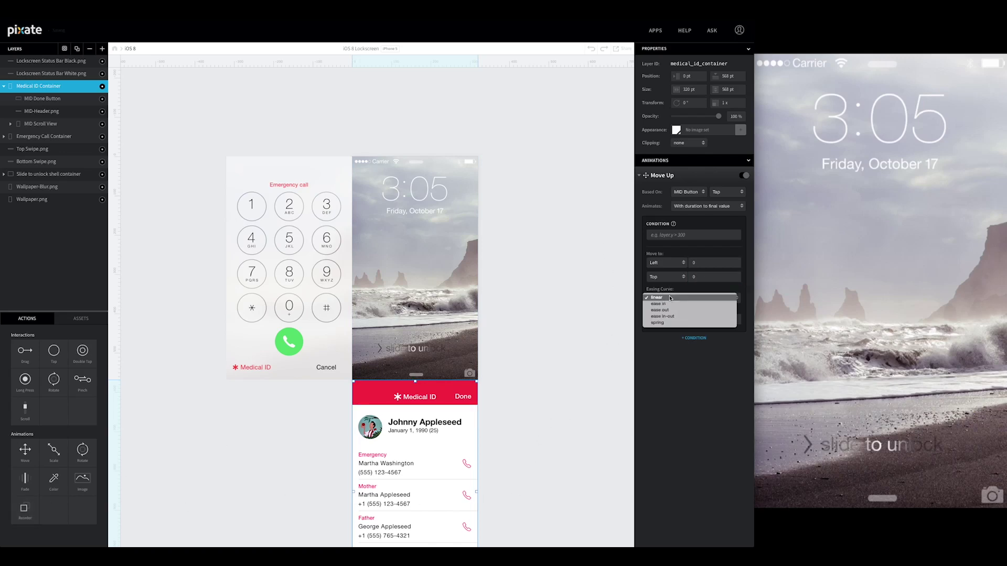
{"action": "left_click", "coordinate": [660, 307]}
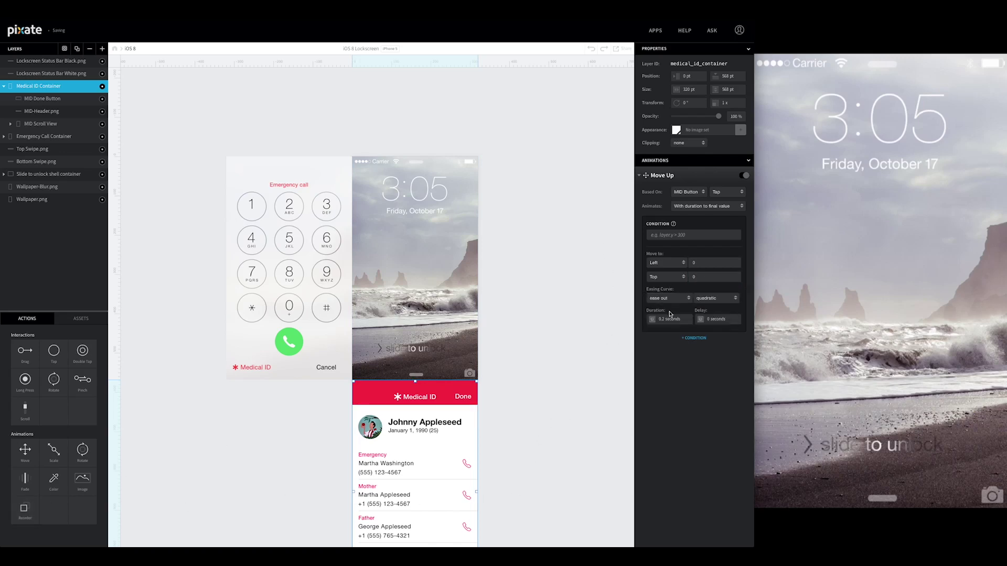
{"action": "left_click", "coordinate": [682, 319]}
{"action": "type", "text": "0"}
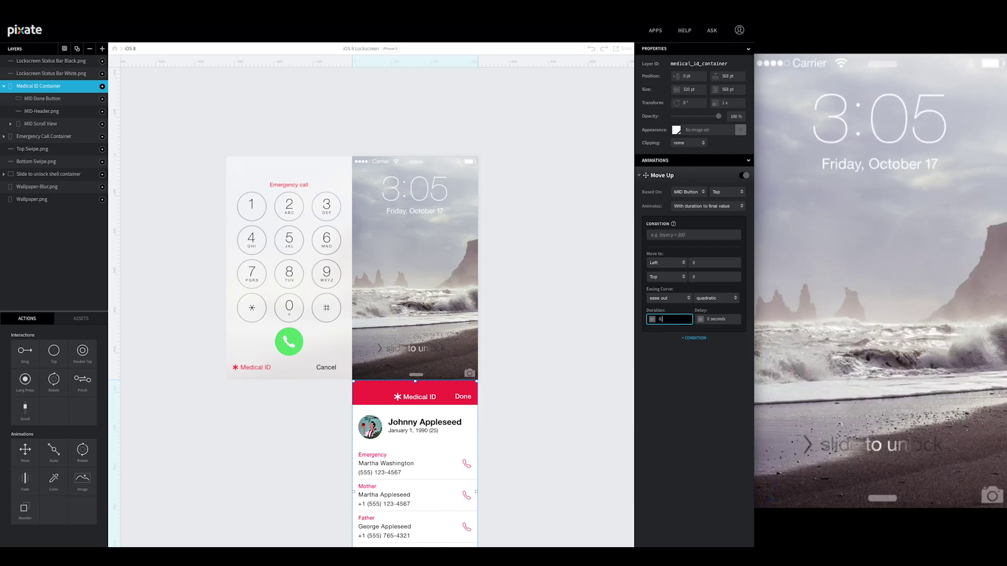
{"action": "type", "text": ".4"}
{"action": "key", "text": "Return"}
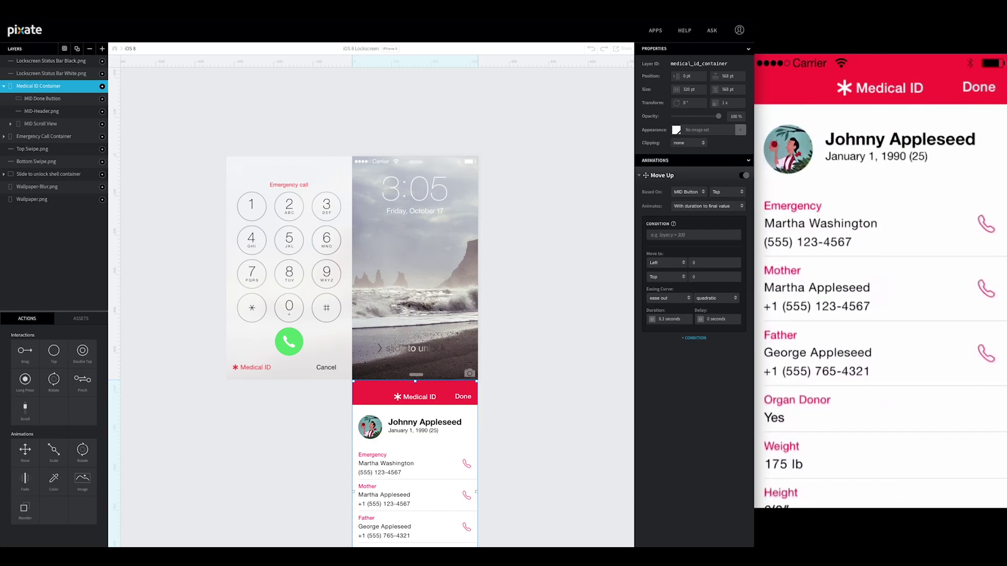
Add a second Move animation named Move Down, triggered by tapping MID Done Button
{"action": "left_click", "coordinate": [640, 176]}
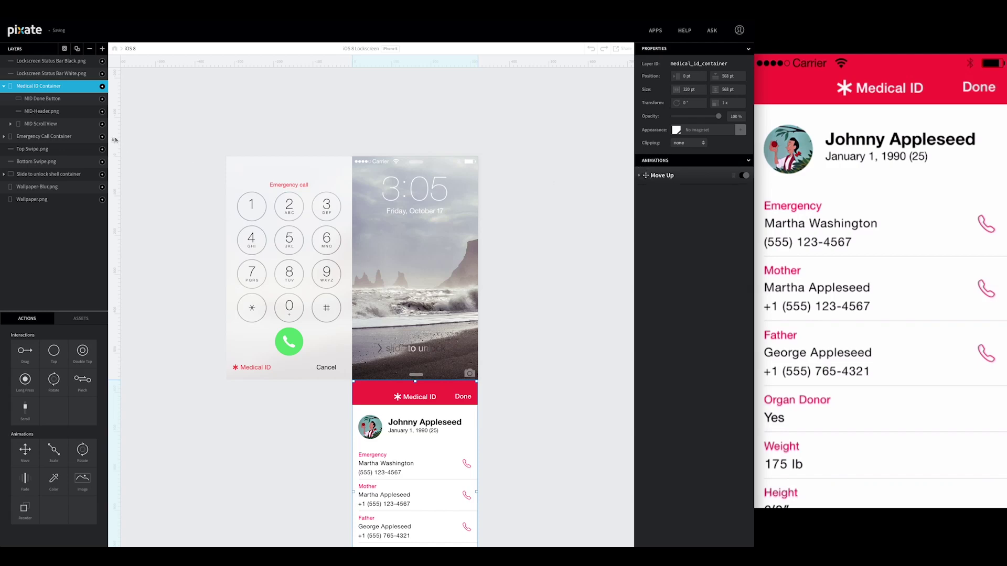
{"action": "left_click_drag", "start_coordinate": [24, 450], "coordinate": [31, 86]}
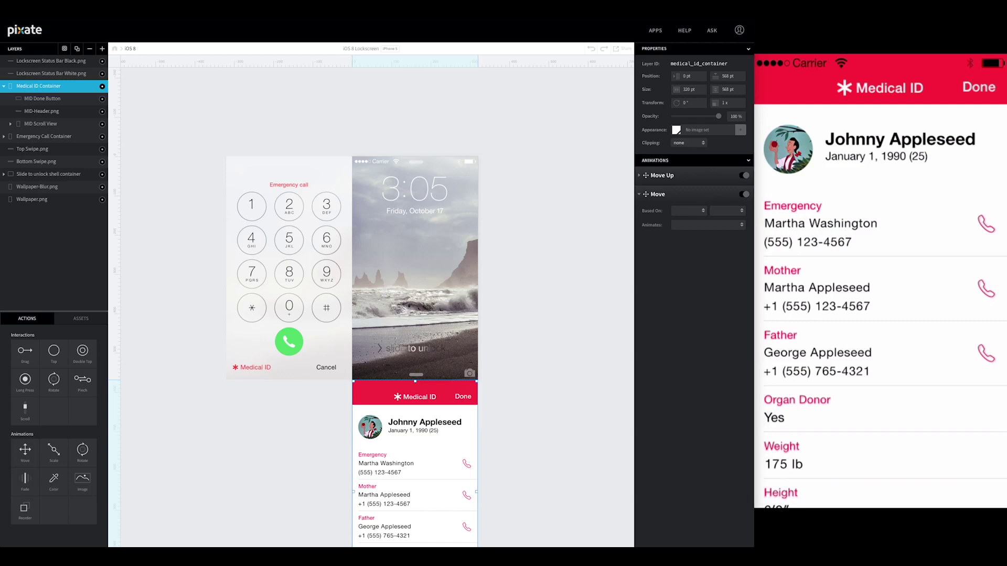
{"action": "left_click", "coordinate": [659, 195]}
{"action": "left_click", "coordinate": [659, 195]}
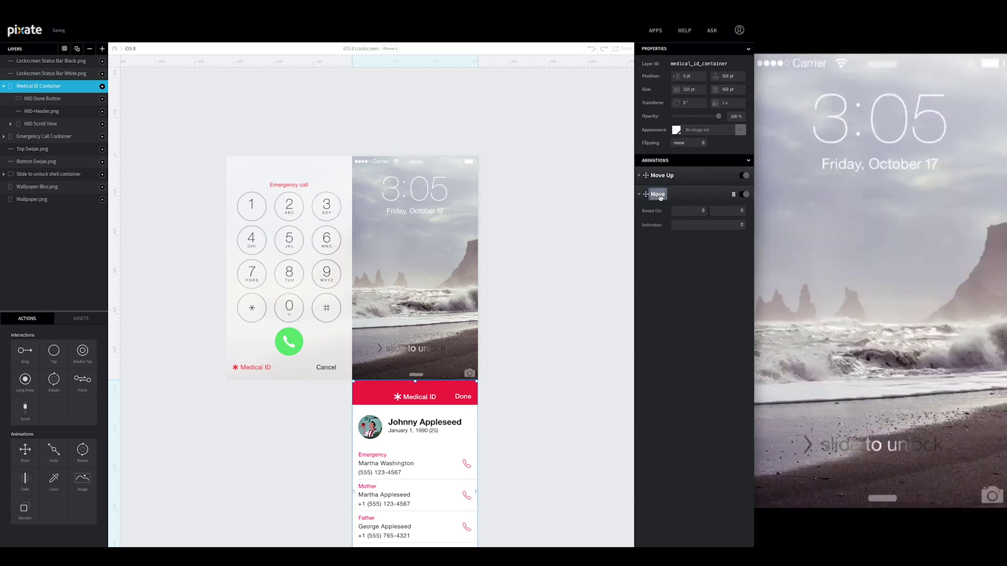
{"action": "key", "text": "End"}
{"action": "type", "text": "Down"}
{"action": "key", "text": "Return"}
{"action": "left_click", "coordinate": [695, 211]}
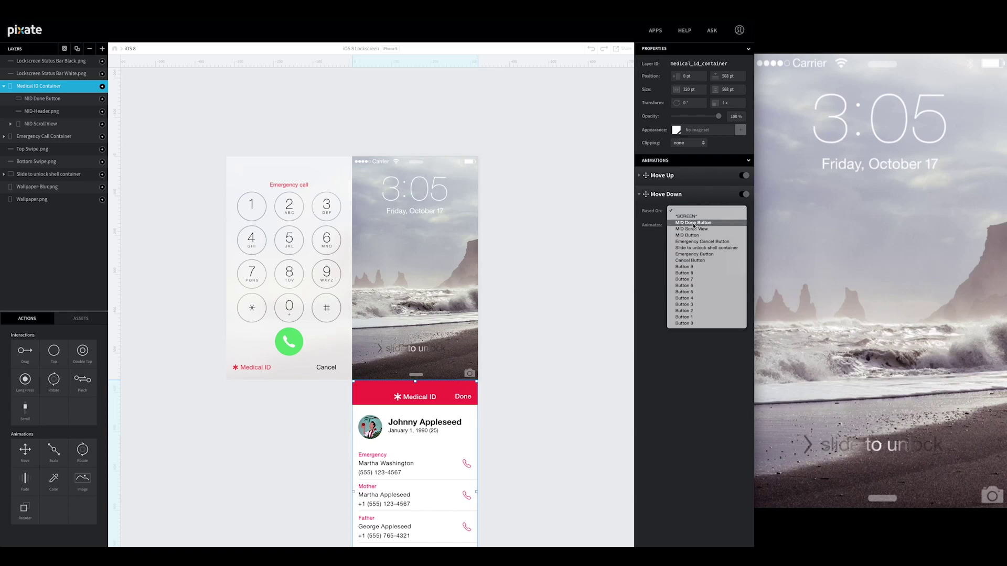
{"action": "left_click", "coordinate": [693, 222]}
{"action": "left_click", "coordinate": [736, 211]}
{"action": "left_click", "coordinate": [717, 216]}
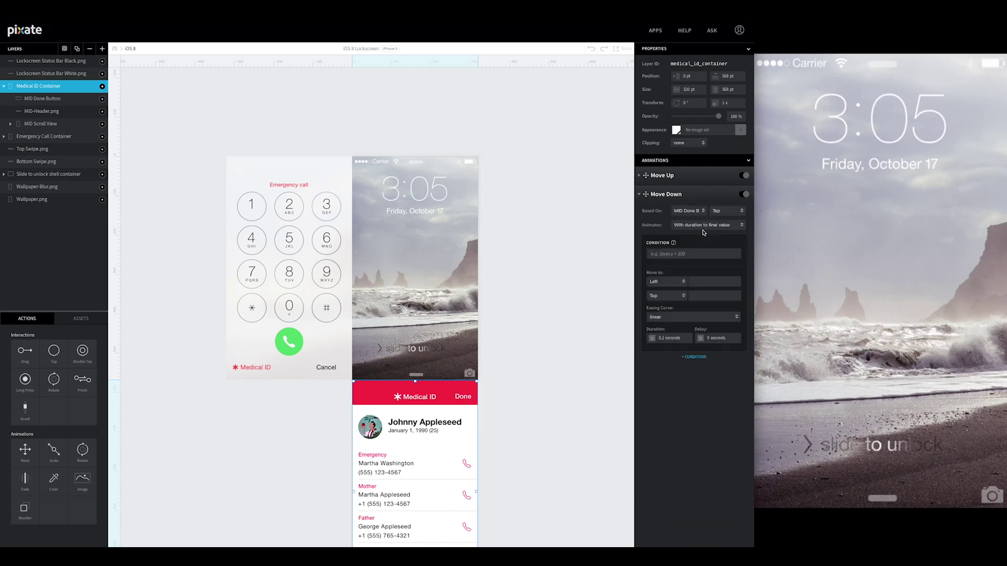
Set Move Down's destination to Top 568 with ease-out easing and 0.3-second duration
{"action": "left_click", "coordinate": [696, 285]}
{"action": "left_click", "coordinate": [694, 293]}
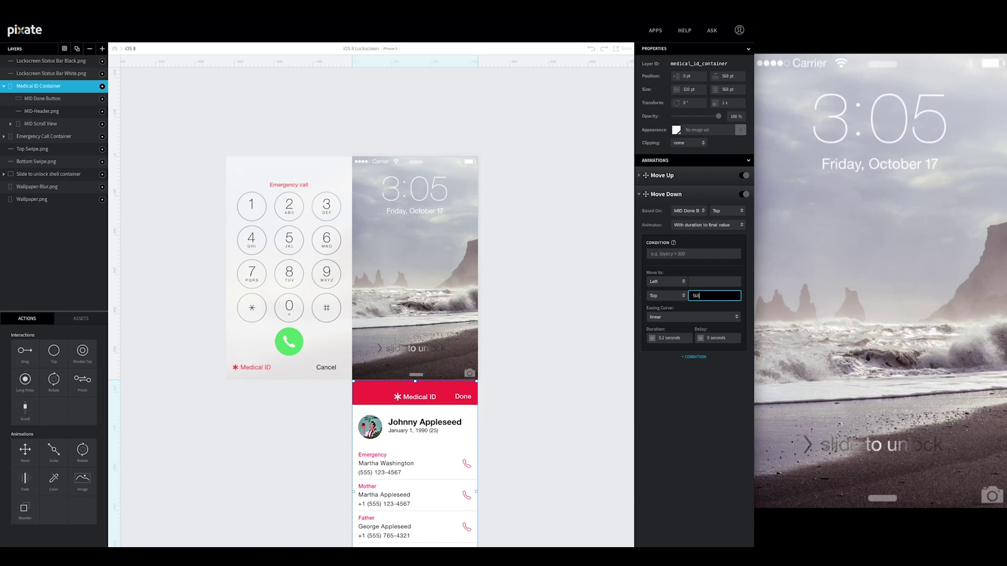
{"action": "key", "text": "Return"}
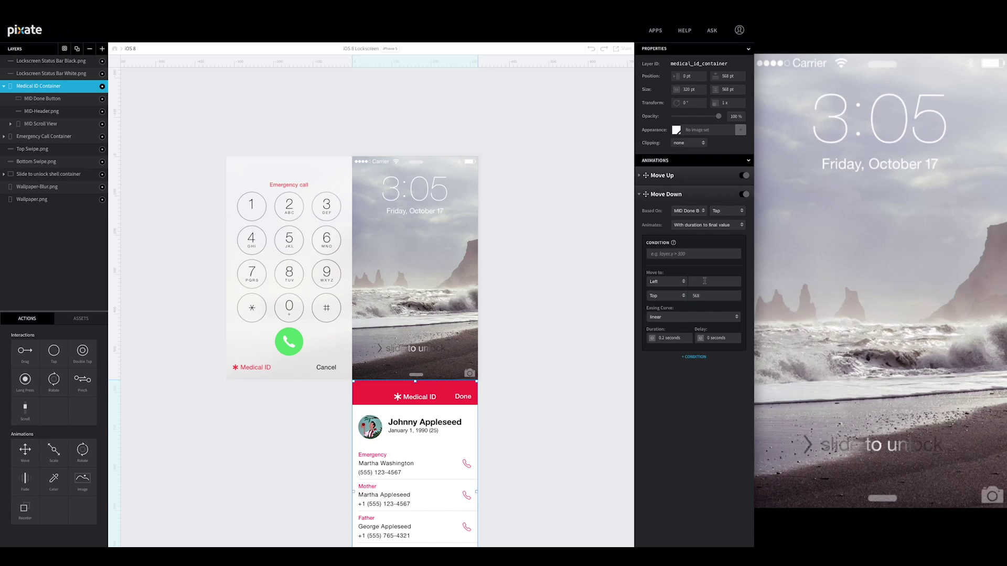
{"action": "left_click", "coordinate": [693, 314]}
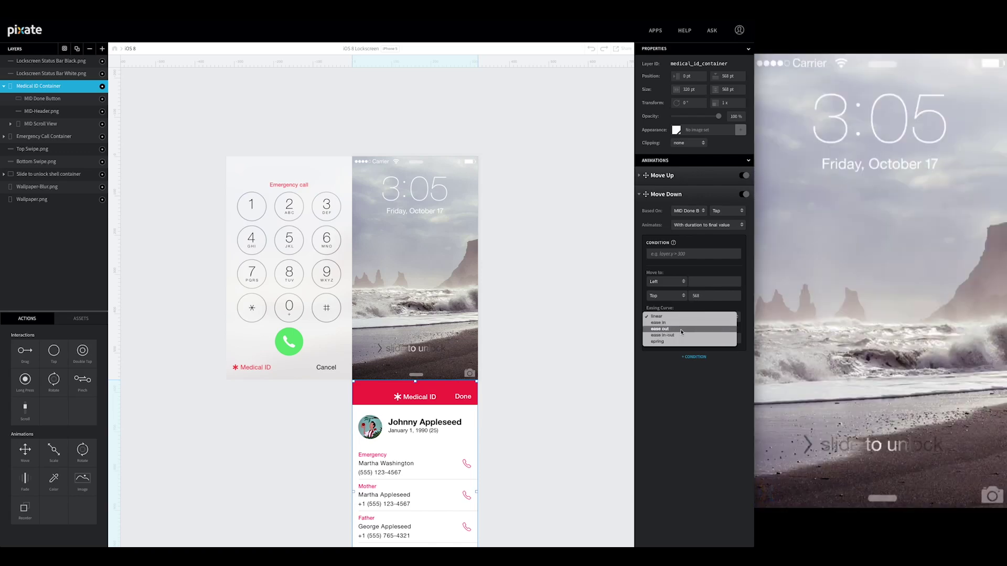
{"action": "left_click", "coordinate": [681, 329]}
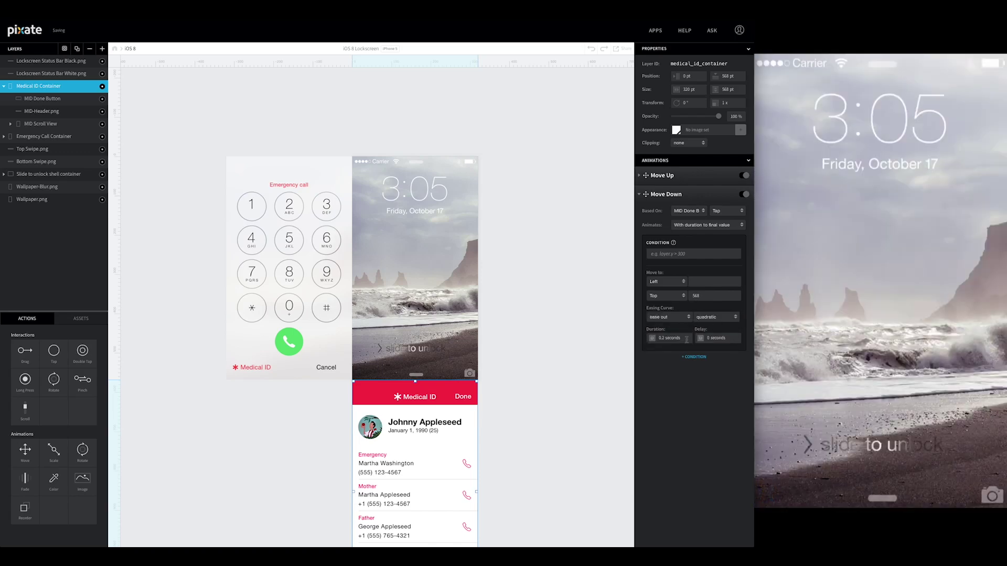
{"action": "left_click", "coordinate": [686, 339]}
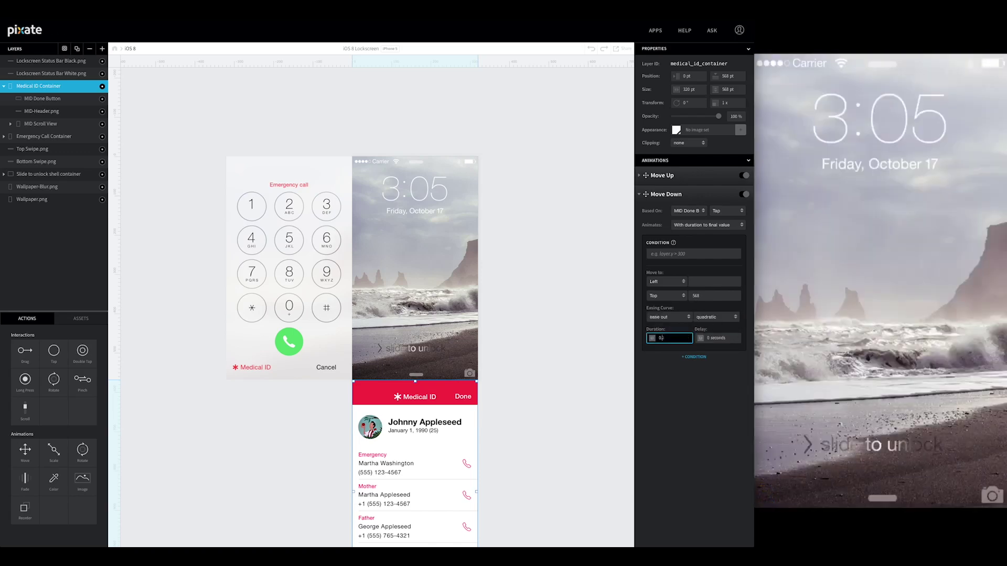
{"action": "key", "text": "Return"}
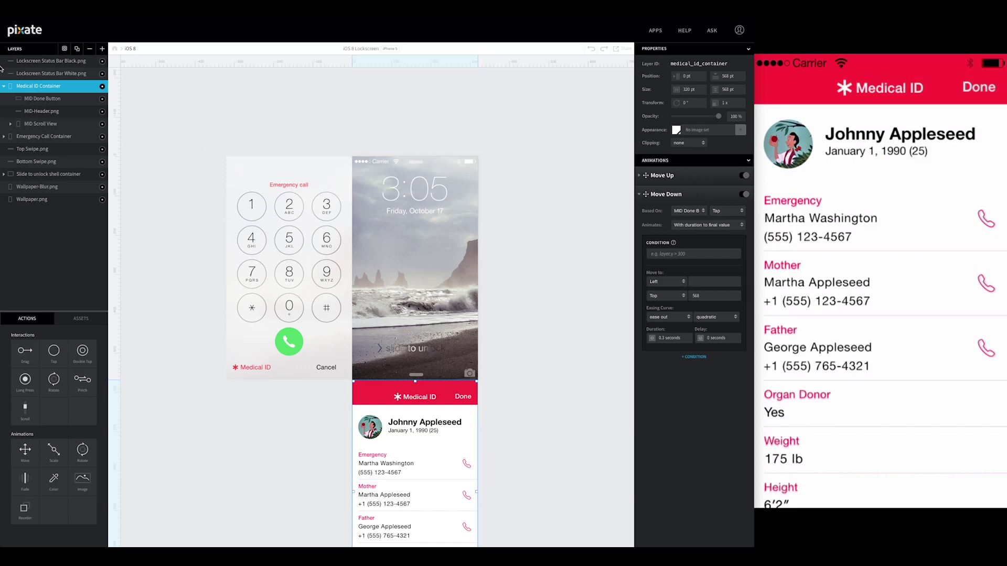
{"action": "left_click", "coordinate": [9, 127]}
Add a Move animation to MID-Profile.png and name it 'Reset on Close'
{"action": "left_click", "coordinate": [49, 136]}
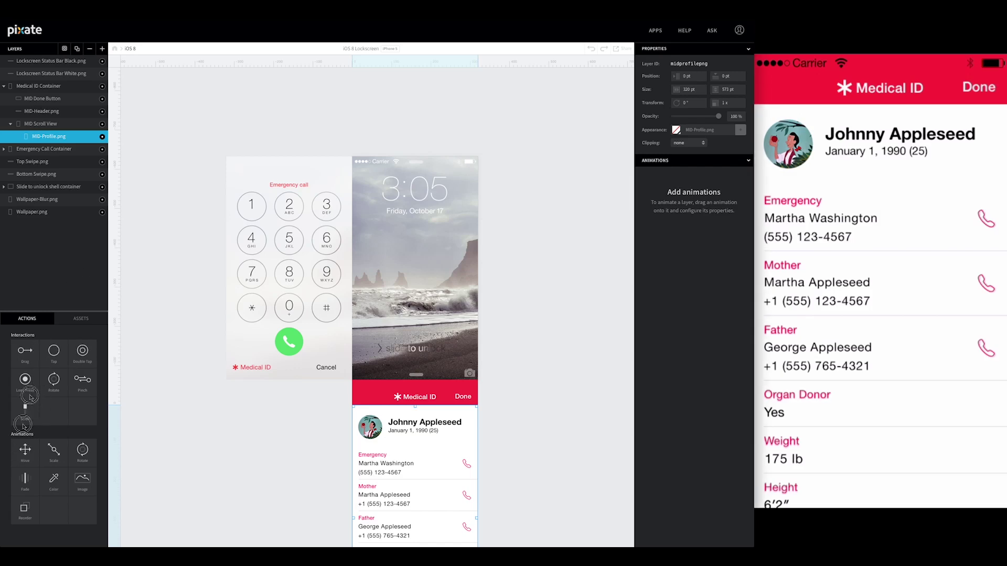
{"action": "left_click_drag", "start_coordinate": [25, 452], "coordinate": [42, 137]}
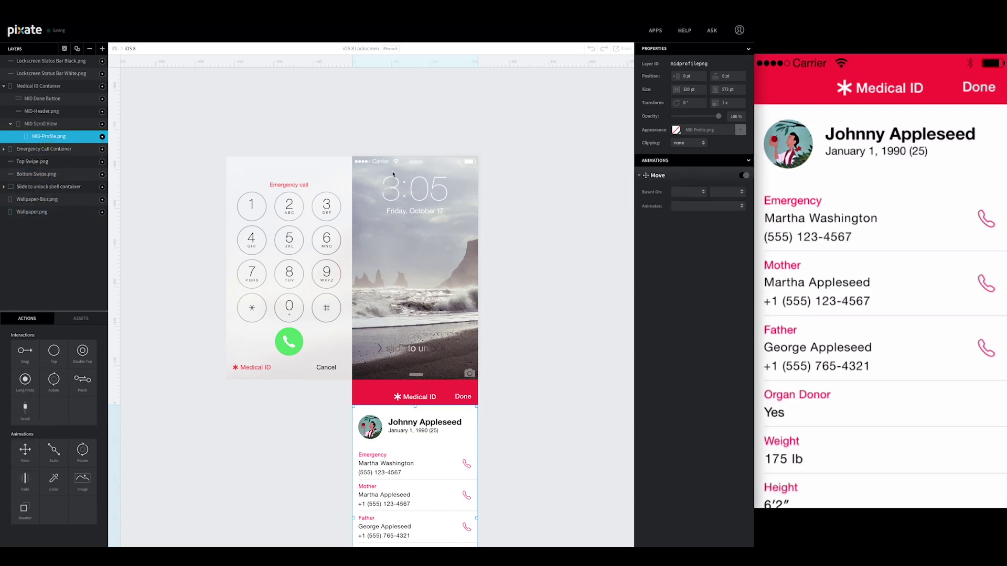
{"action": "double_click", "coordinate": [658, 176]}
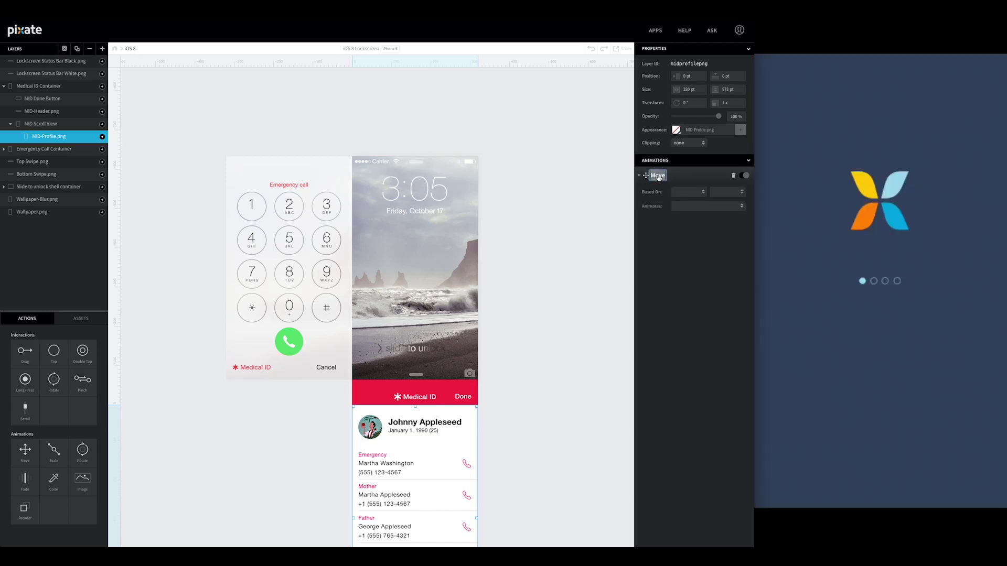
{"action": "type", "text": "Reset on Close"}
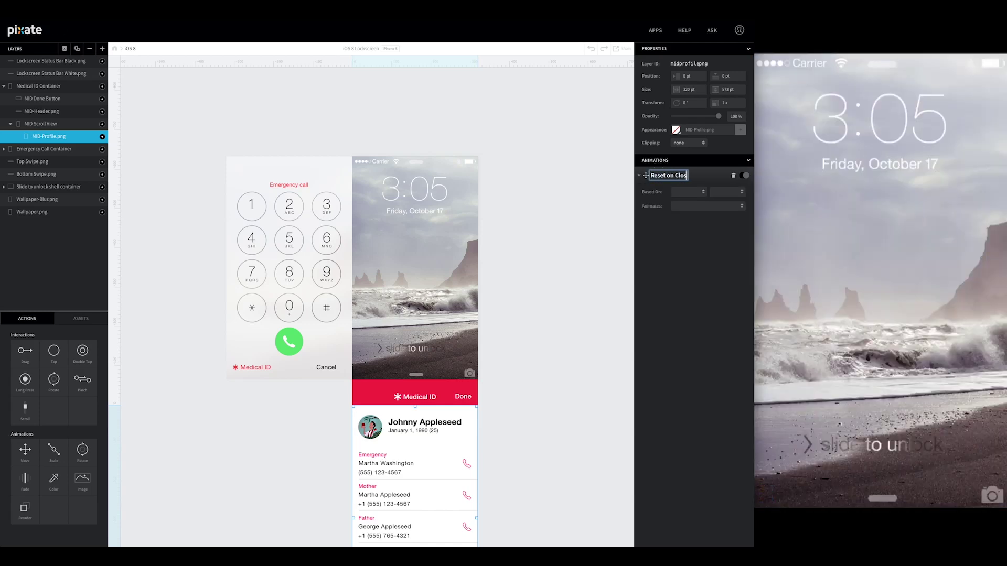
{"action": "key", "text": "Return"}
Trigger the Reset on Close animation on a Tap of MID Done Button, animating with a duration
{"action": "left_click", "coordinate": [698, 196]}
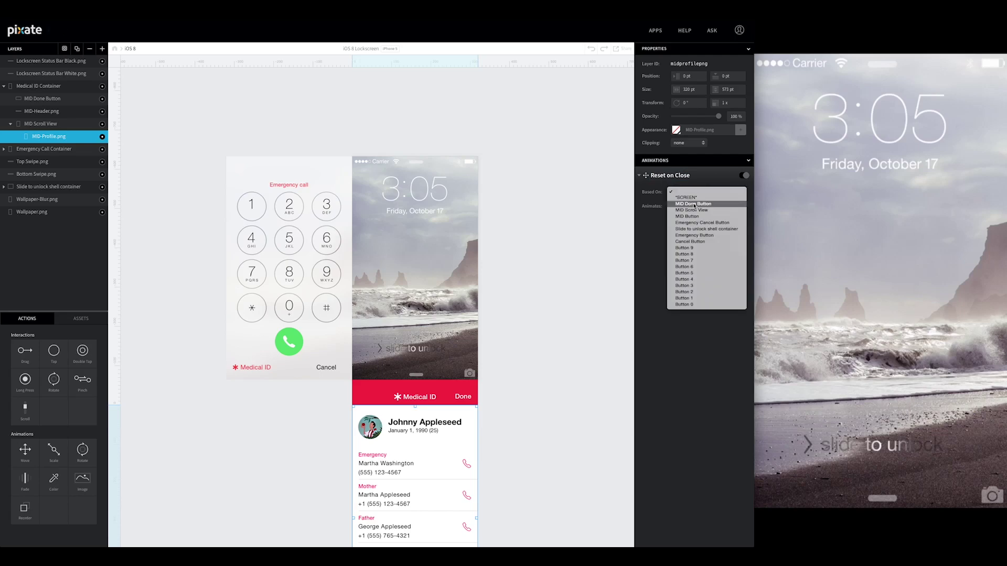
{"action": "left_click", "coordinate": [694, 206]}
{"action": "left_click", "coordinate": [726, 191]}
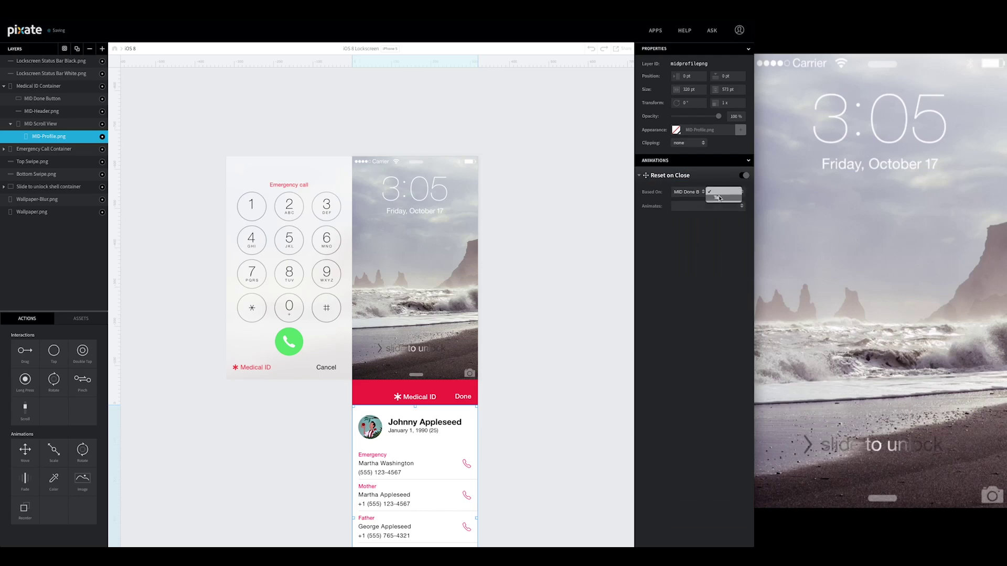
{"action": "left_click", "coordinate": [717, 199]}
{"action": "left_click", "coordinate": [714, 213]}
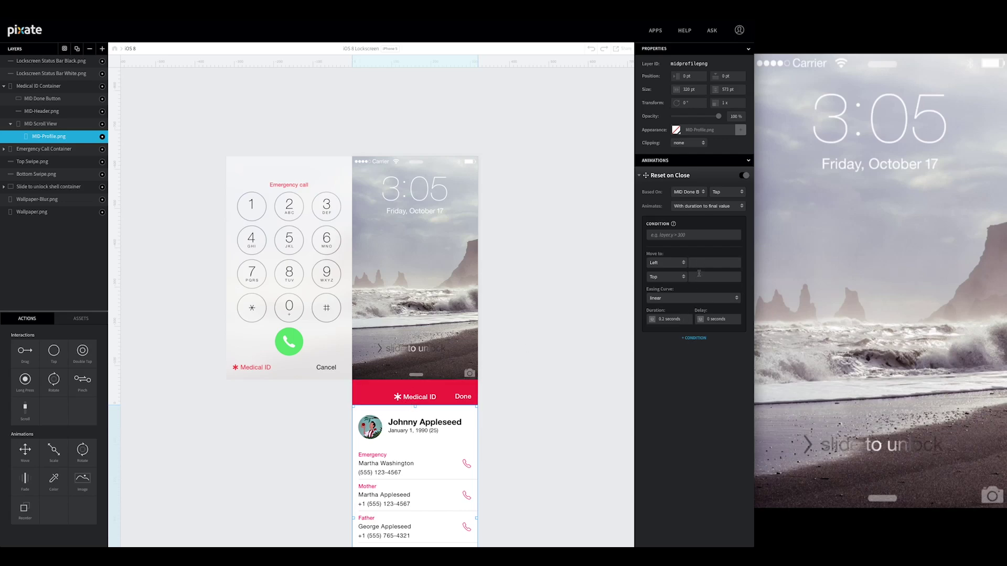
Set the reset's Top destination to 64 and its duration to 0 seconds
{"action": "left_click", "coordinate": [699, 273]}
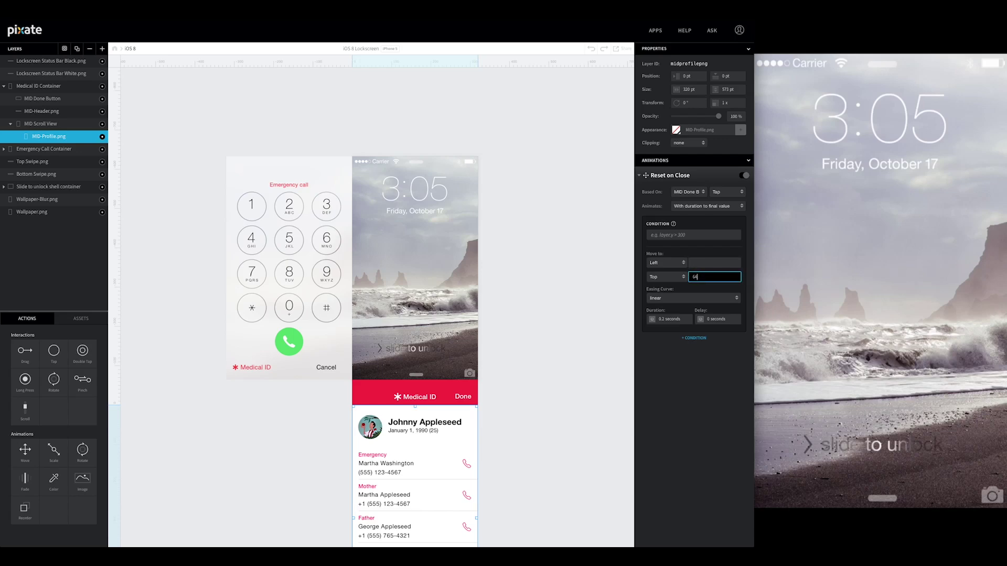
{"action": "key", "text": "Return"}
{"action": "left_click", "coordinate": [689, 320]}
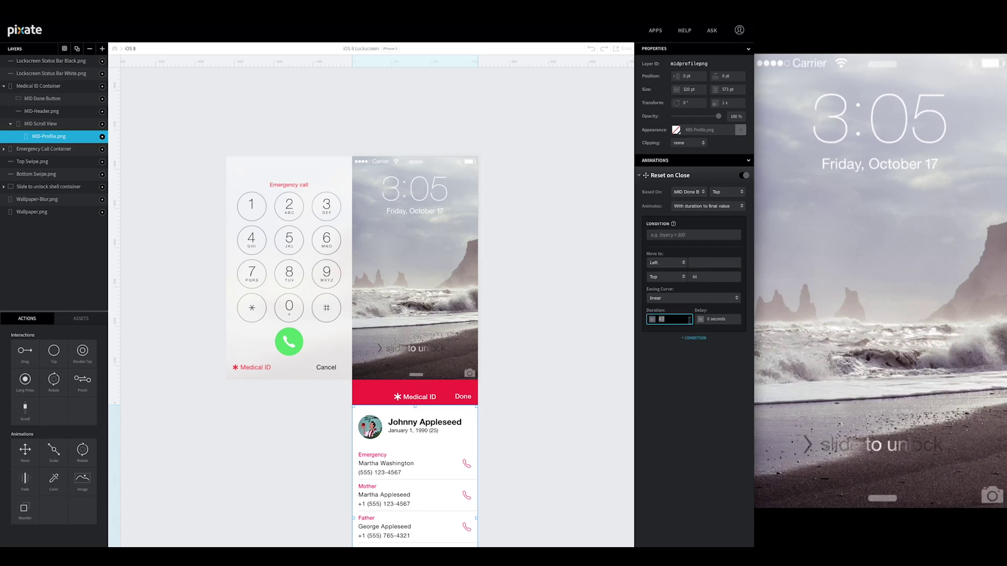
{"action": "type", "text": "0"}
{"action": "key", "text": "Return"}
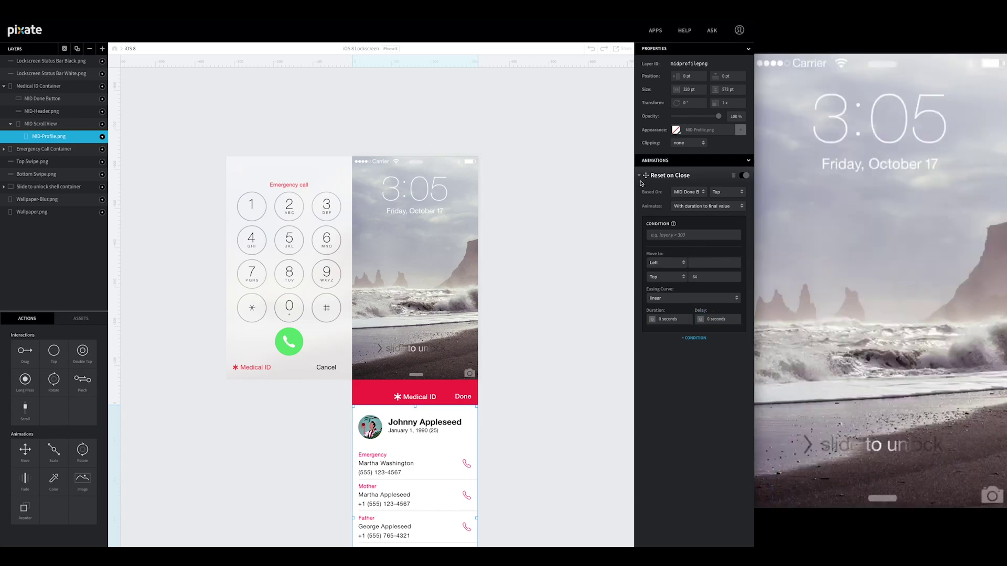
{"action": "left_click", "coordinate": [639, 176]}
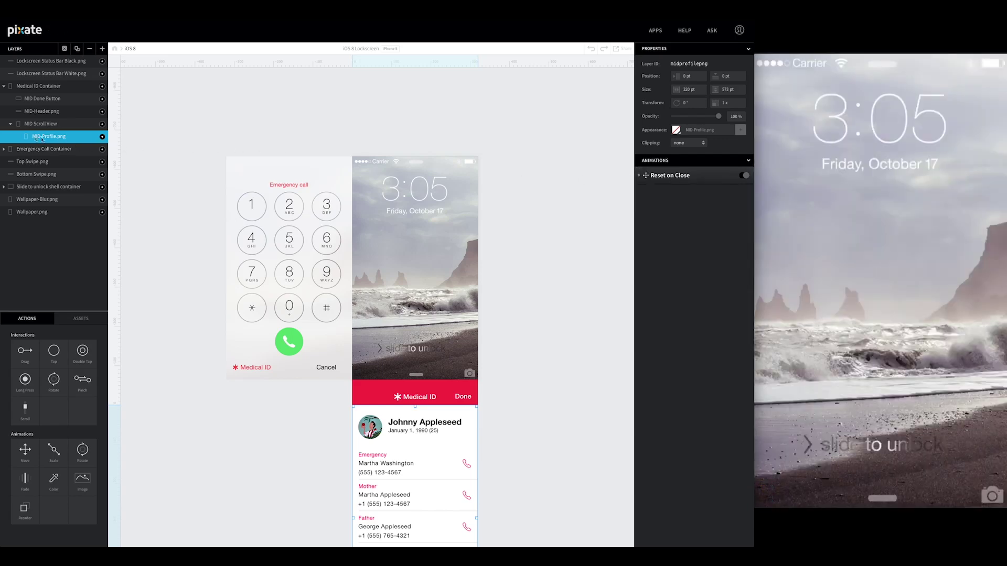
{"action": "left_click", "coordinate": [10, 125]}
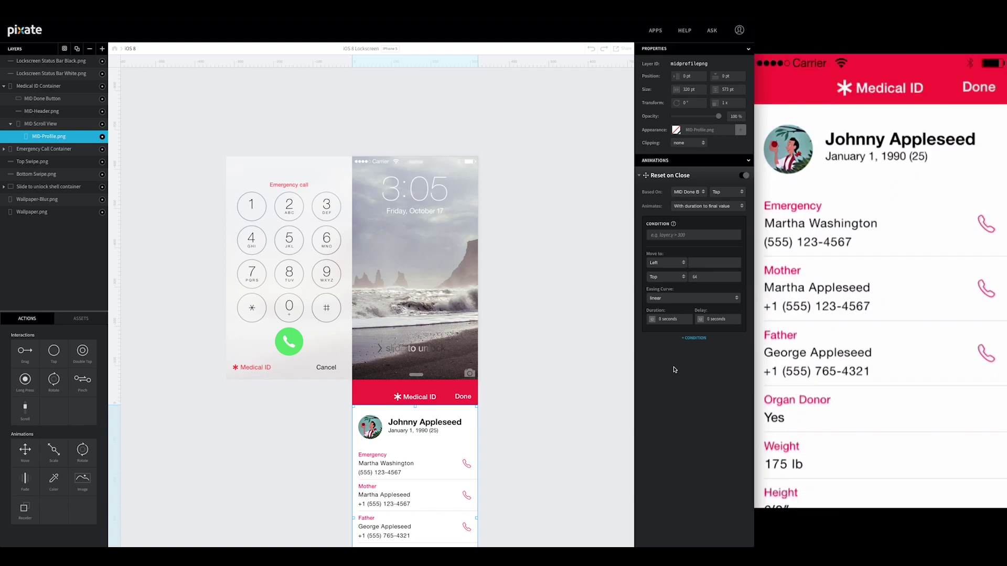
{"action": "left_click", "coordinate": [509, 284]}
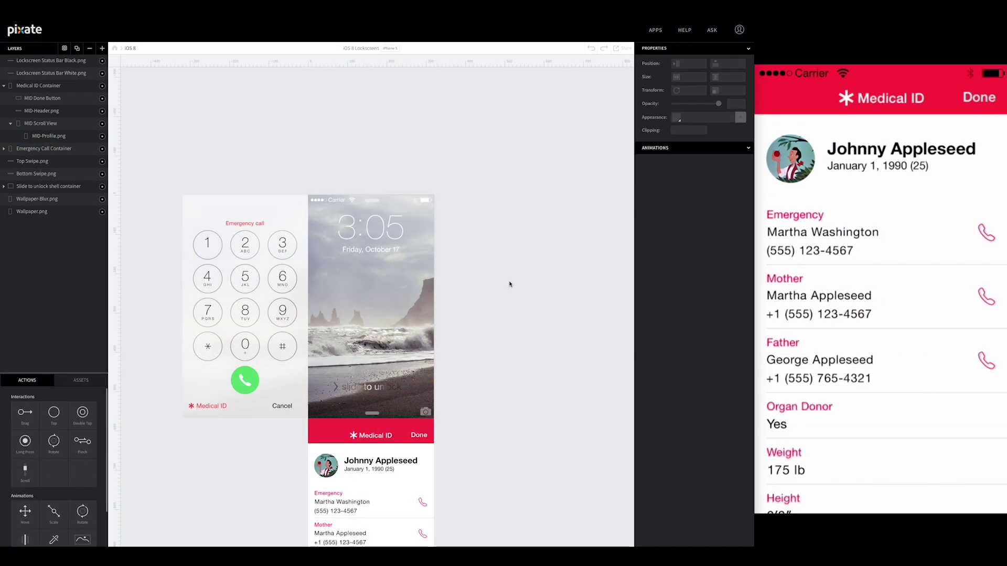